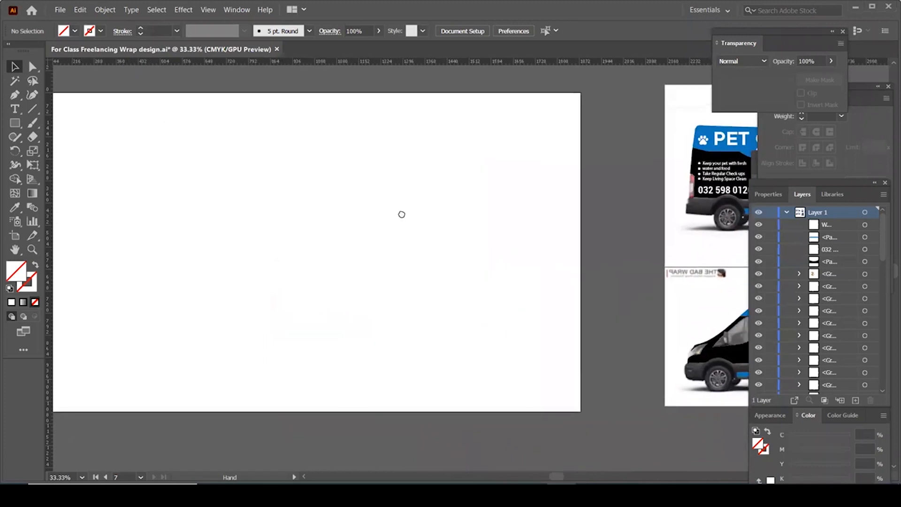
Step: Move the right-facing van view from its small artboard to the upper left of the large blank artboard, centred at about X 547 pt, Y 305 pt
{"action": "left_click_drag", "start_coordinate": [462, 224], "coordinate": [340, 222]}
{"action": "left_click_drag", "start_coordinate": [395, 216], "coordinate": [338, 234]}
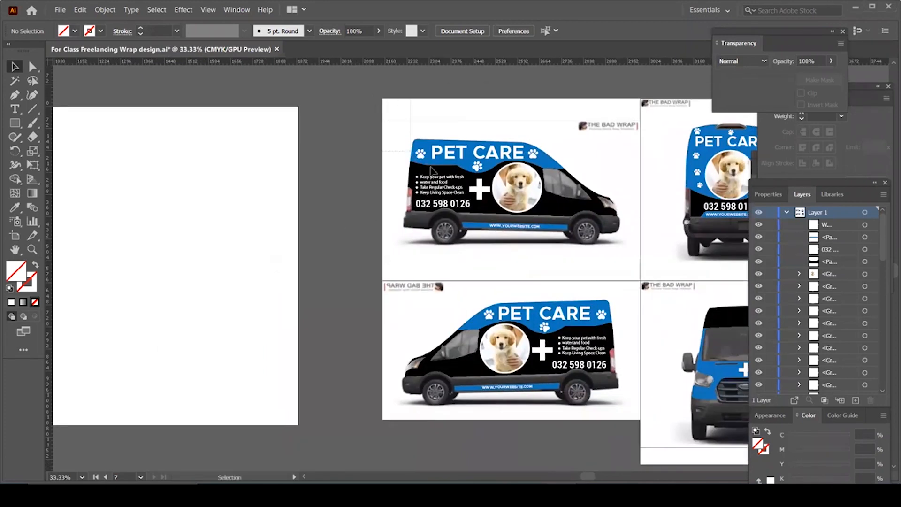
{"action": "left_click", "coordinate": [442, 188]}
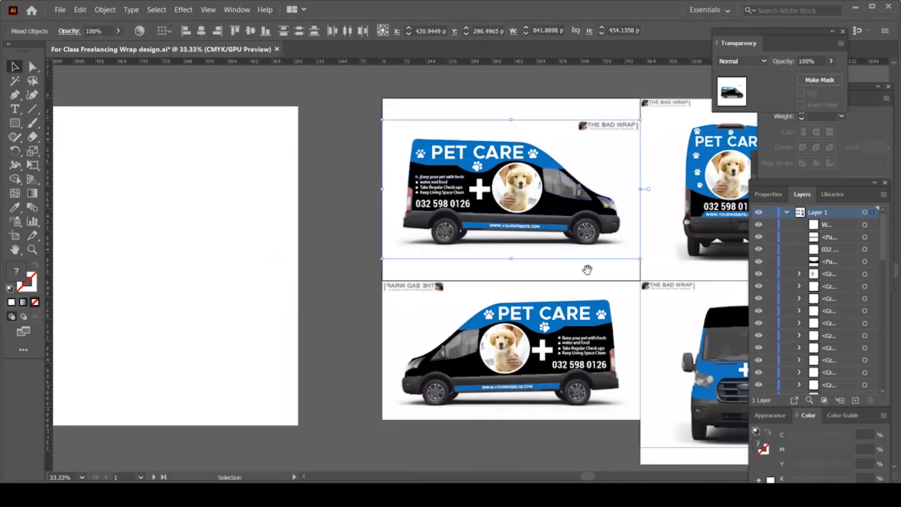
{"action": "left_click_drag", "start_coordinate": [585, 267], "coordinate": [501, 268]}
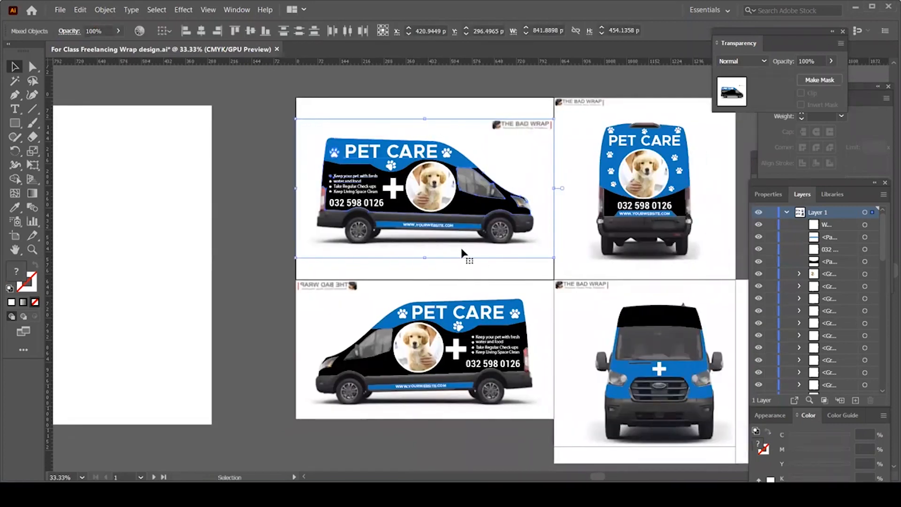
{"action": "key", "text": "a"}
{"action": "left_click_drag", "start_coordinate": [444, 209], "coordinate": [265, 232]}
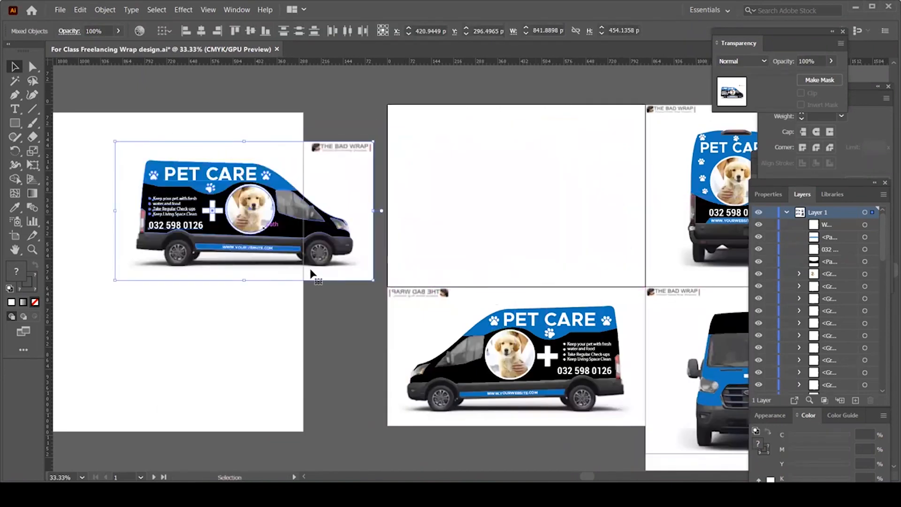
{"action": "left_click_drag", "start_coordinate": [253, 311], "coordinate": [532, 304]}
{"action": "left_click_drag", "start_coordinate": [480, 238], "coordinate": [581, 251]}
Step: Move the left-facing van view to the upper right of the large artboard, centred at about X 1450 pt, Y 309 pt
{"action": "left_click_drag", "start_coordinate": [618, 210], "coordinate": [273, 220]}
{"action": "left_click_drag", "start_coordinate": [641, 228], "coordinate": [372, 212]}
{"action": "left_click_drag", "start_coordinate": [635, 206], "coordinate": [403, 199]}
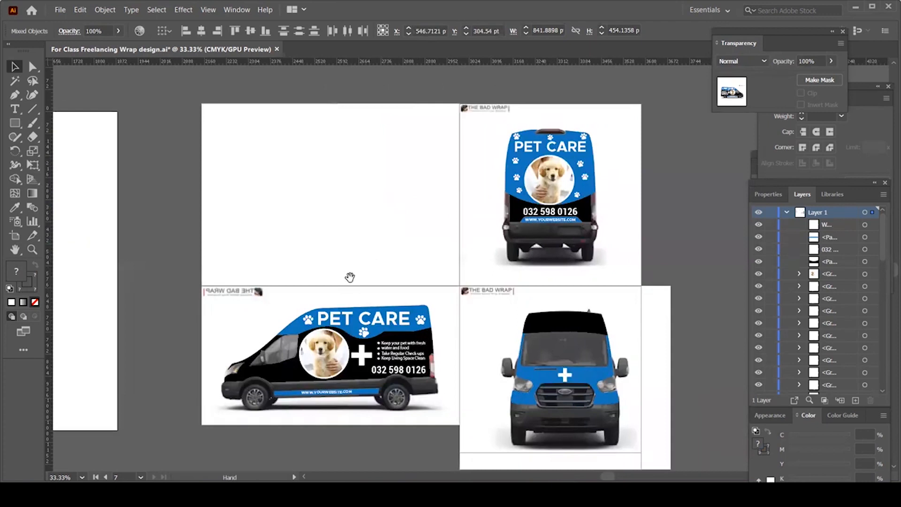
{"action": "left_click_drag", "start_coordinate": [328, 284], "coordinate": [408, 205]}
{"action": "left_click_drag", "start_coordinate": [281, 188], "coordinate": [528, 359]}
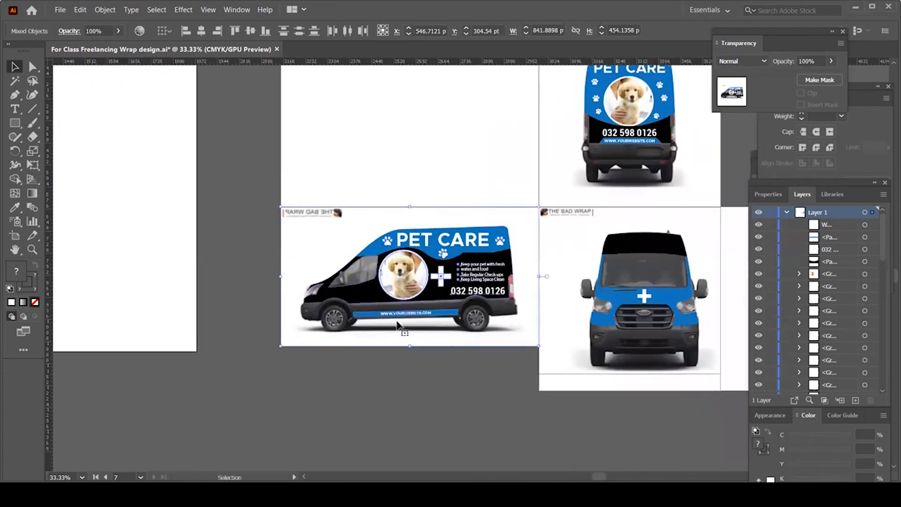
{"action": "left_click_drag", "start_coordinate": [399, 325], "coordinate": [586, 280]}
{"action": "left_click_drag", "start_coordinate": [625, 237], "coordinate": [304, 203]}
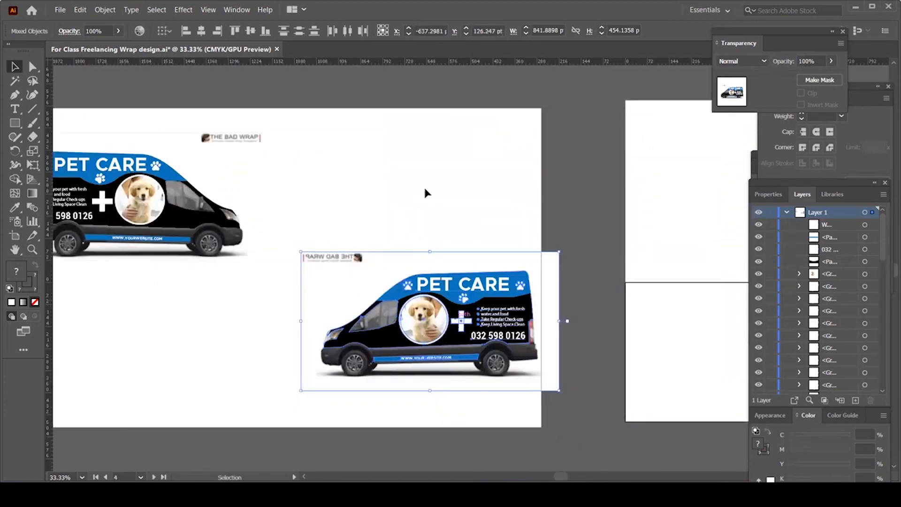
{"action": "left_click_drag", "start_coordinate": [424, 187], "coordinate": [437, 212]}
Step: Move the rear van view beneath the right-facing van at about X 418 pt, Y 857 pt, and extend the large artboard to about 1158 pt high
{"action": "key", "text": "space"}
{"action": "left_click_drag", "start_coordinate": [469, 314], "coordinate": [333, 273]}
{"action": "left_click_drag", "start_coordinate": [418, 219], "coordinate": [279, 273]}
{"action": "left_click_drag", "start_coordinate": [535, 261], "coordinate": [402, 262]}
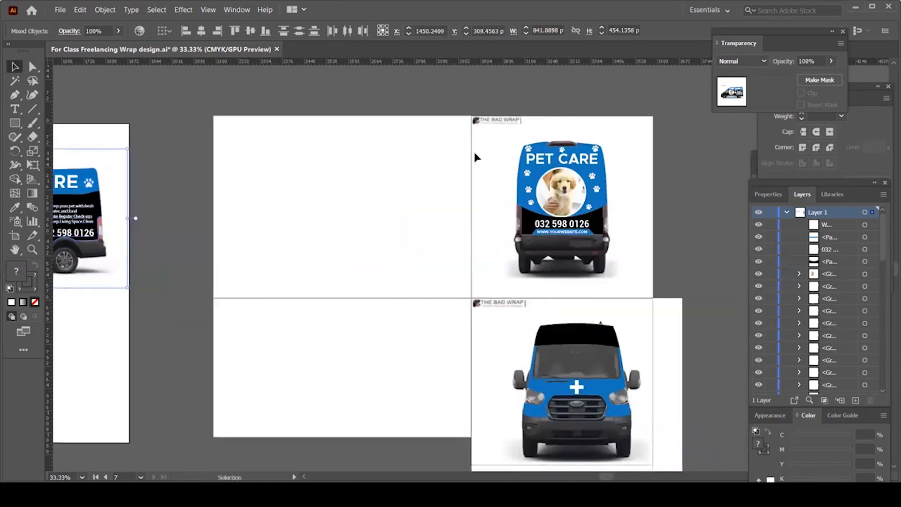
{"action": "left_click_drag", "start_coordinate": [446, 232], "coordinate": [252, 249]}
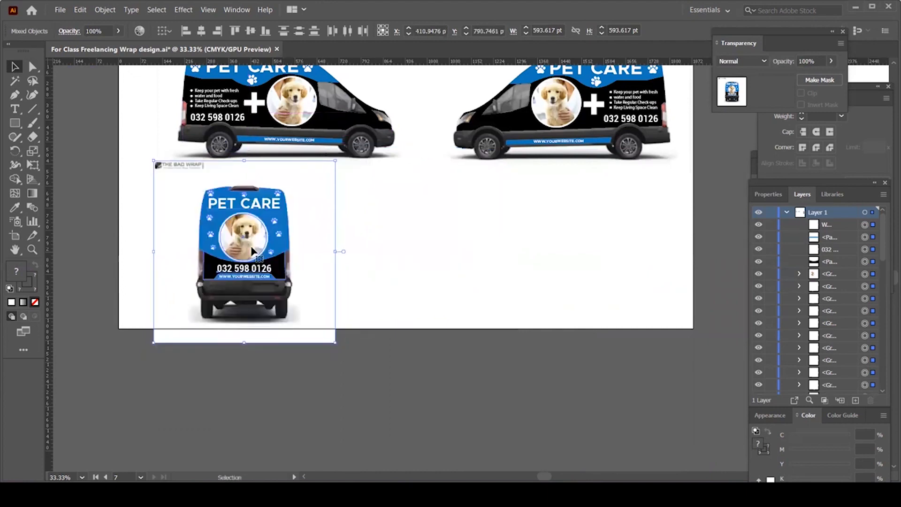
{"action": "left_click", "coordinate": [19, 236]}
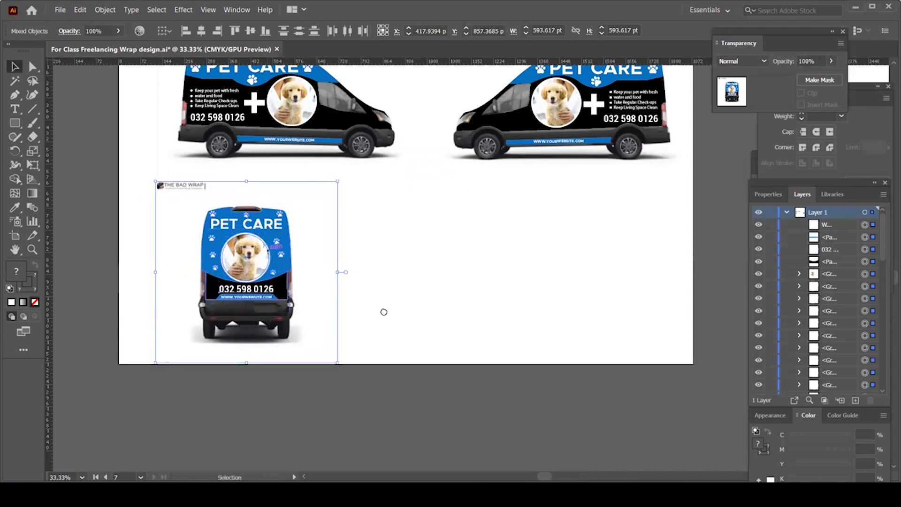
Step: Move the front van view beneath the left-facing van, centred at about X 1446 pt, Y 855 pt
{"action": "left_click_drag", "start_coordinate": [385, 312], "coordinate": [178, 310]}
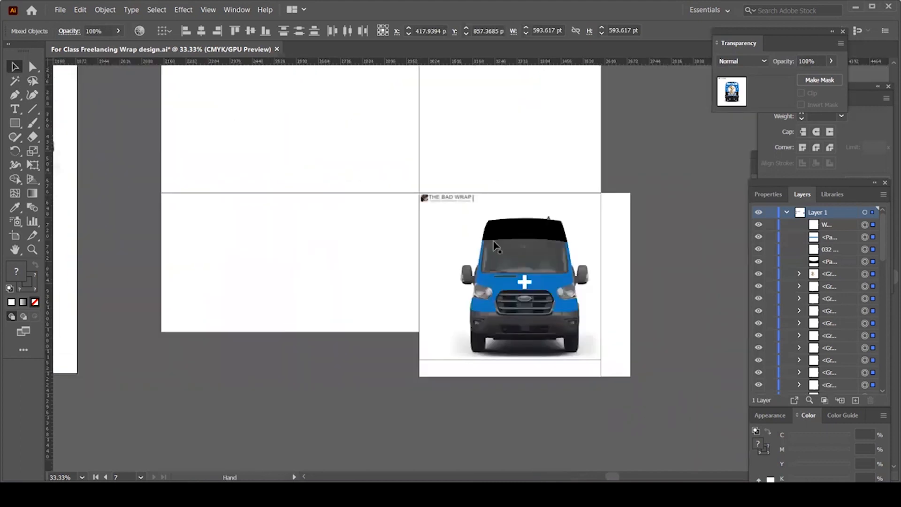
{"action": "scroll", "coordinate": [604, 171], "scroll_direction": "right", "scroll_amount": 3}
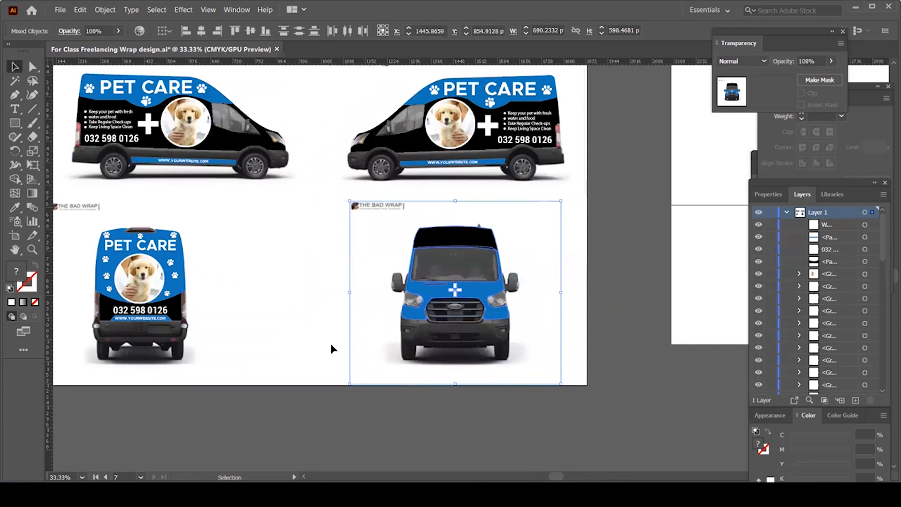
Step: Delete the emptied artboards beside the large one, including Artboard 1, Artboard 3, Artboard 5 and Artboard 7
{"action": "key", "text": "ctrl+minus"}
{"action": "left_click_drag", "start_coordinate": [368, 262], "coordinate": [376, 317]}
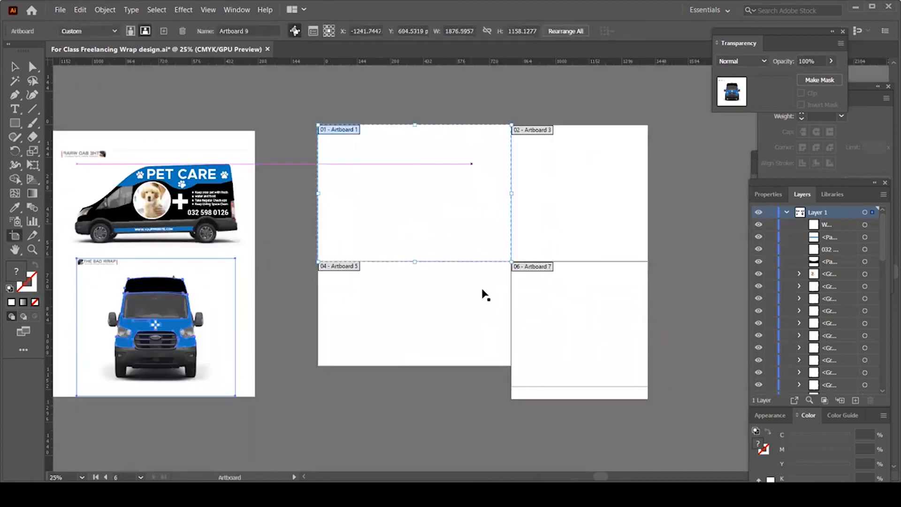
{"action": "key", "text": "Delete"}
{"action": "key", "text": "Delete"}
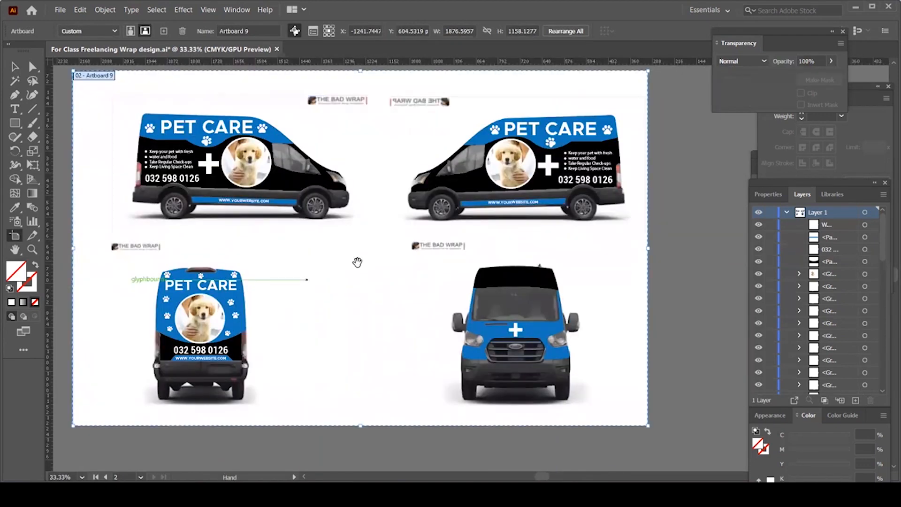
{"action": "left_click_drag", "start_coordinate": [358, 262], "coordinate": [356, 273]}
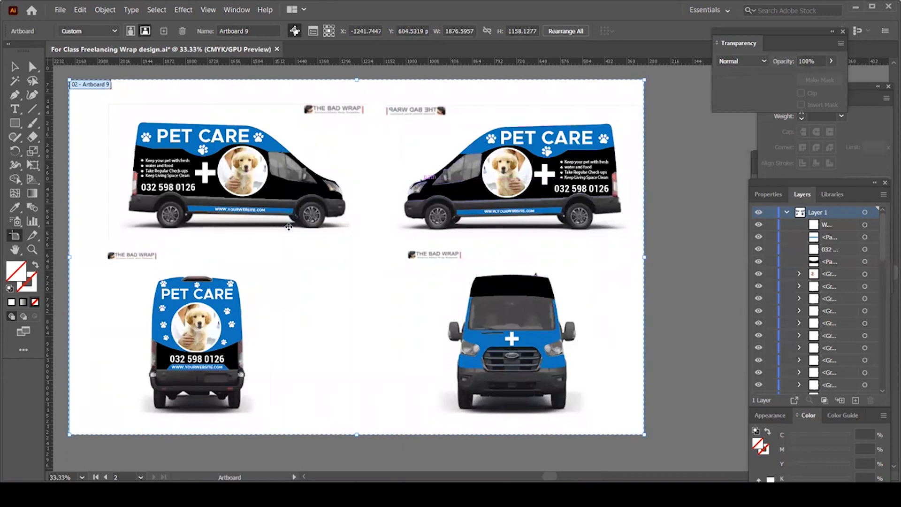
Step: Draw a rectangle about 796 × 398 pt around the right-facing van, keeping its upper edge below the logo
{"action": "left_click", "coordinate": [17, 125]}
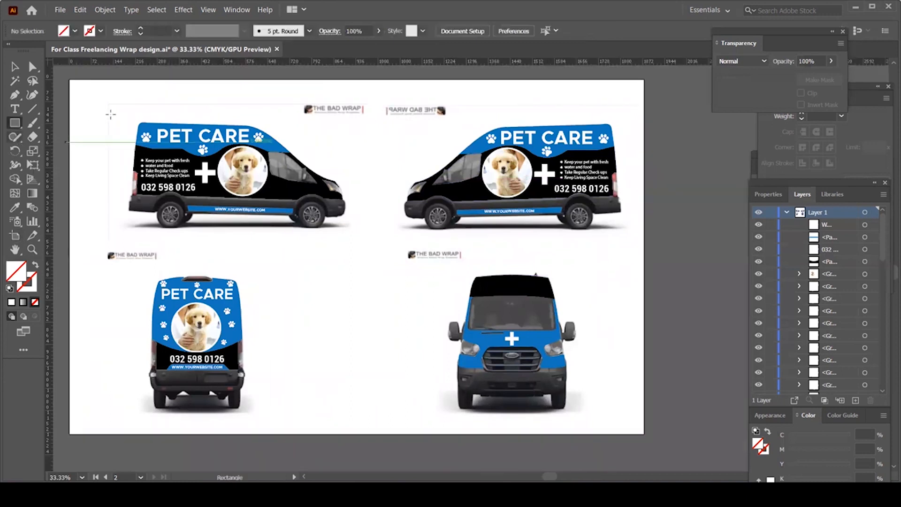
{"action": "left_click_drag", "start_coordinate": [112, 113], "coordinate": [113, 113]}
{"action": "left_click_drag", "start_coordinate": [198, 239], "coordinate": [357, 237]}
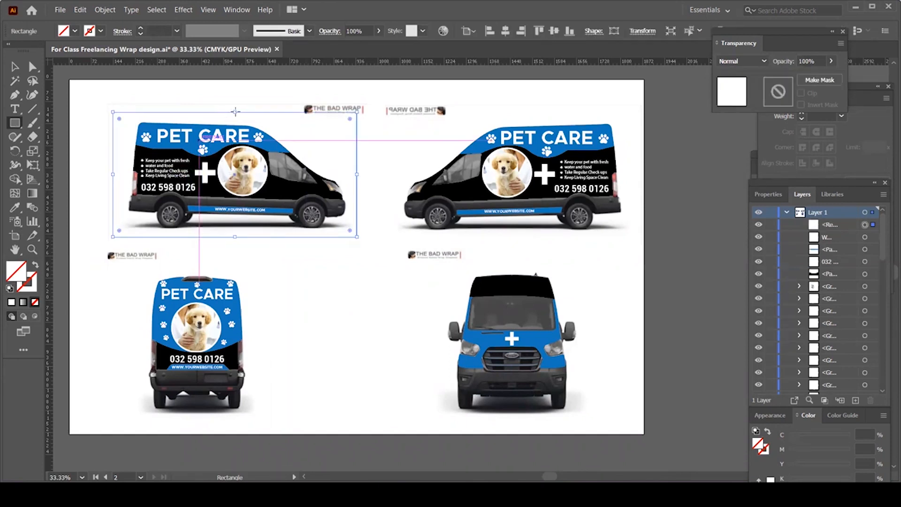
{"action": "left_click_drag", "start_coordinate": [234, 113], "coordinate": [235, 116]}
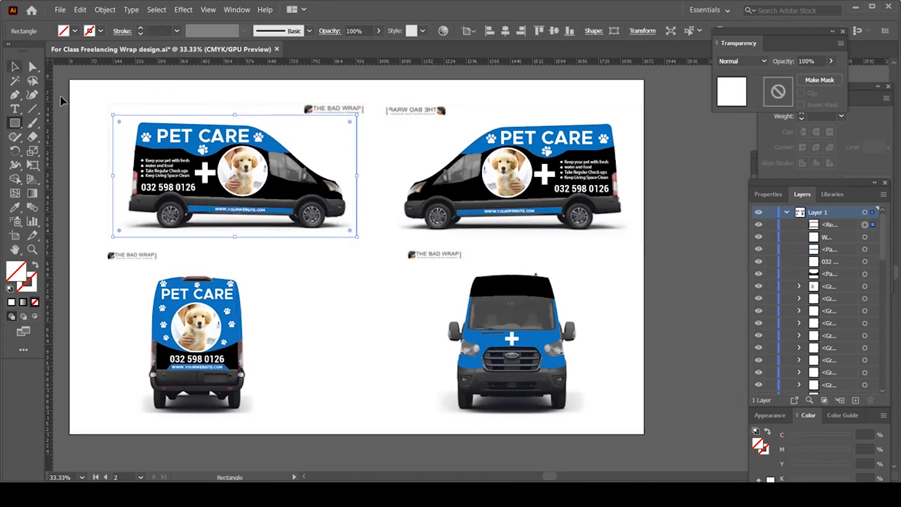
Step: Crop the right-facing van artwork to its surrounding rectangle with a clipping mask, leaving out the logo
{"action": "key", "text": "v"}
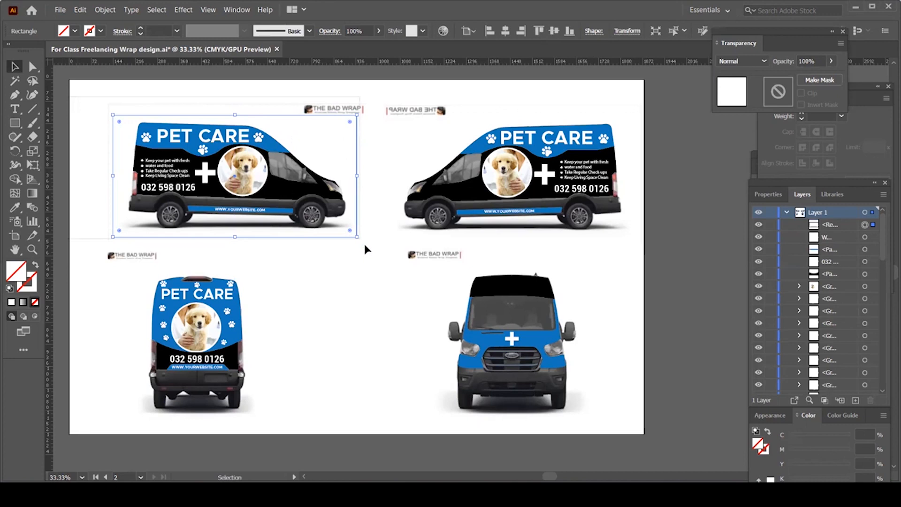
{"action": "left_click", "coordinate": [260, 183], "text": "shift"}
{"action": "right_click", "coordinate": [260, 183]}
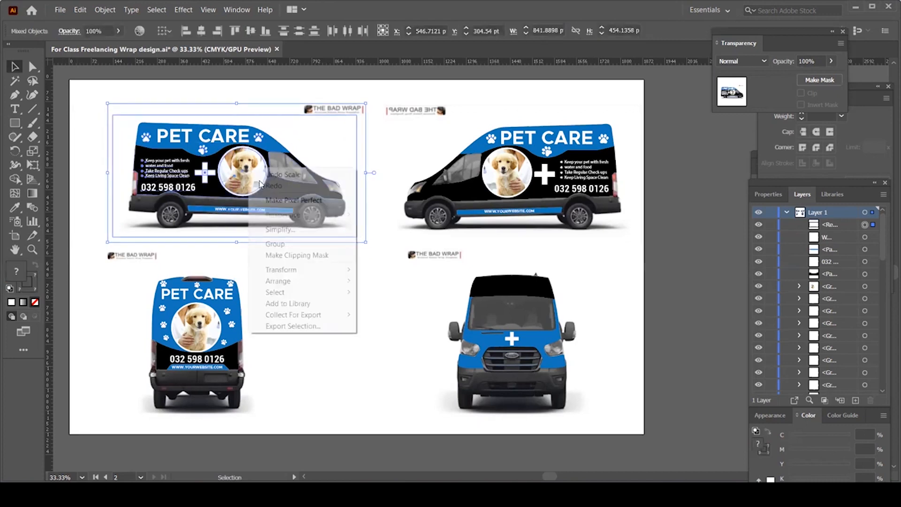
{"action": "left_click", "coordinate": [308, 255]}
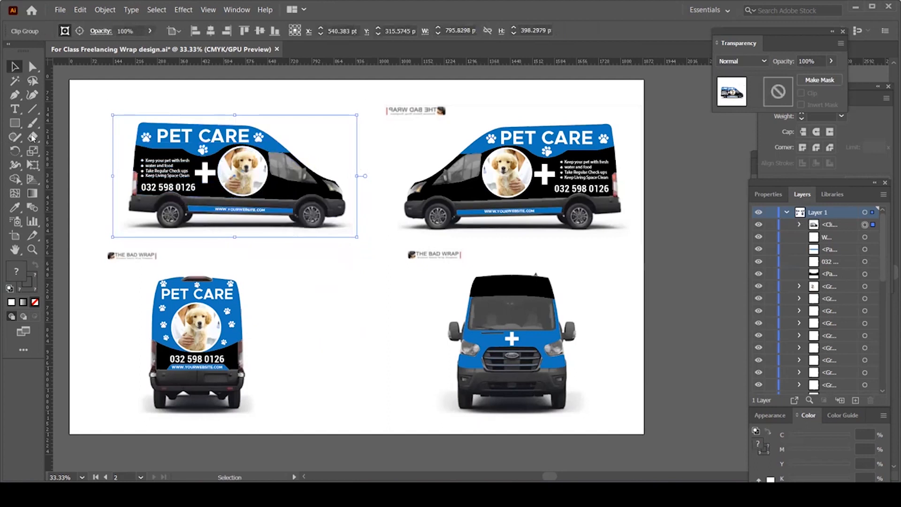
Step: Draw a rectangle about 846 × 401 pt around the left-facing van, excluding the mirrored logo above it
{"action": "key", "text": "m"}
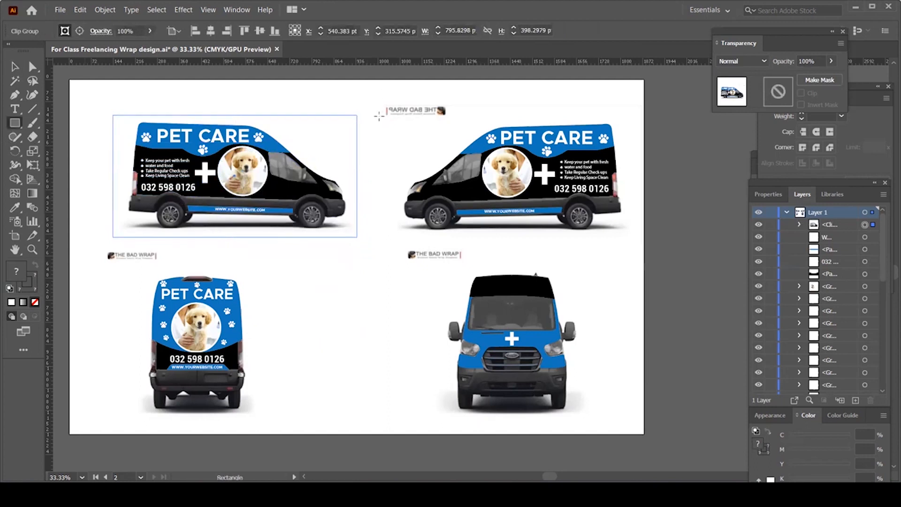
{"action": "mouse_move", "coordinate": [377, 118]}
{"action": "left_mouse_down"}
{"action": "mouse_move", "coordinate": [517, 235]}
{"action": "mouse_move", "coordinate": [635, 241]}
{"action": "left_mouse_up"}
{"action": "left_click_drag", "start_coordinate": [572, 214], "coordinate": [455, 217]}
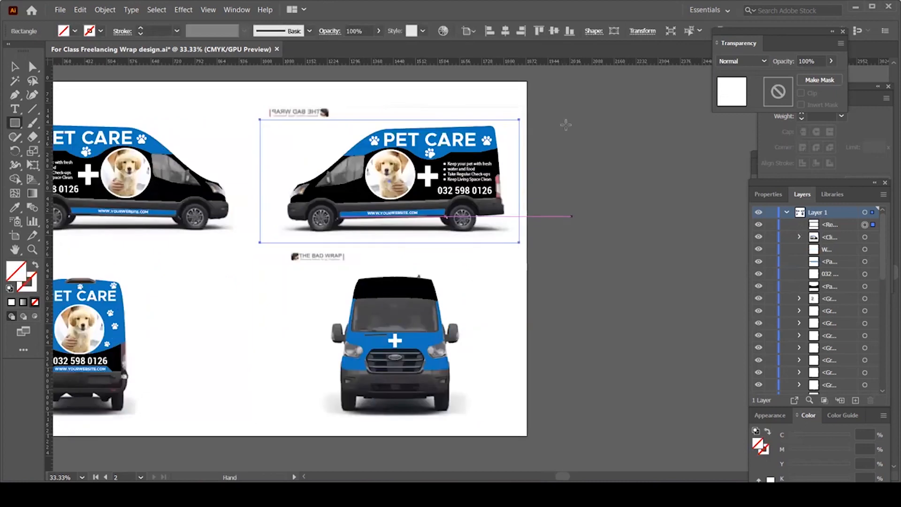
Step: Make a clipping mask from the left-facing van artwork and the rectangle around it
{"action": "key", "text": "v"}
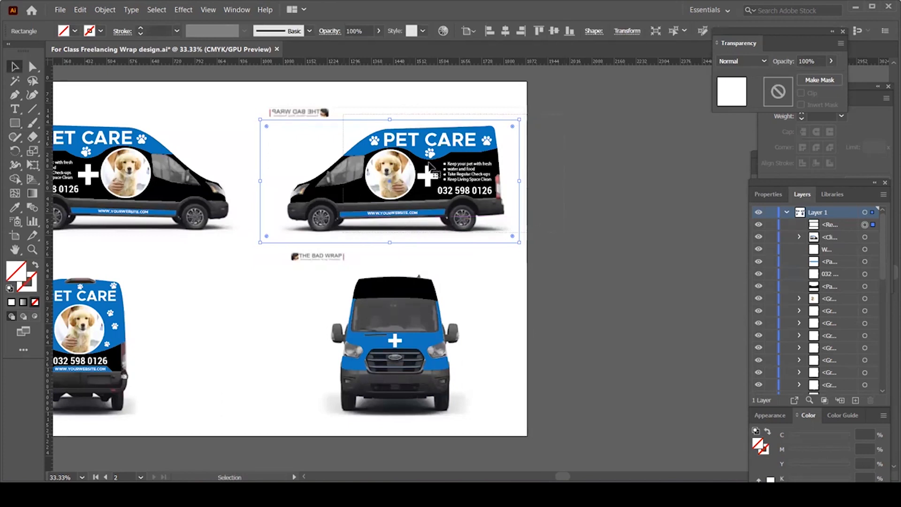
{"action": "left_click", "coordinate": [329, 236], "text": "shift"}
{"action": "right_click", "coordinate": [488, 259]}
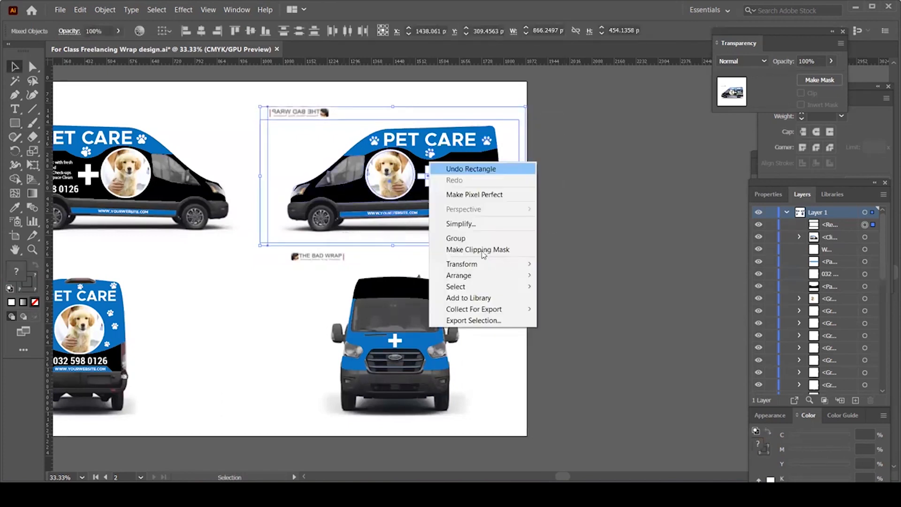
{"action": "left_click", "coordinate": [483, 254]}
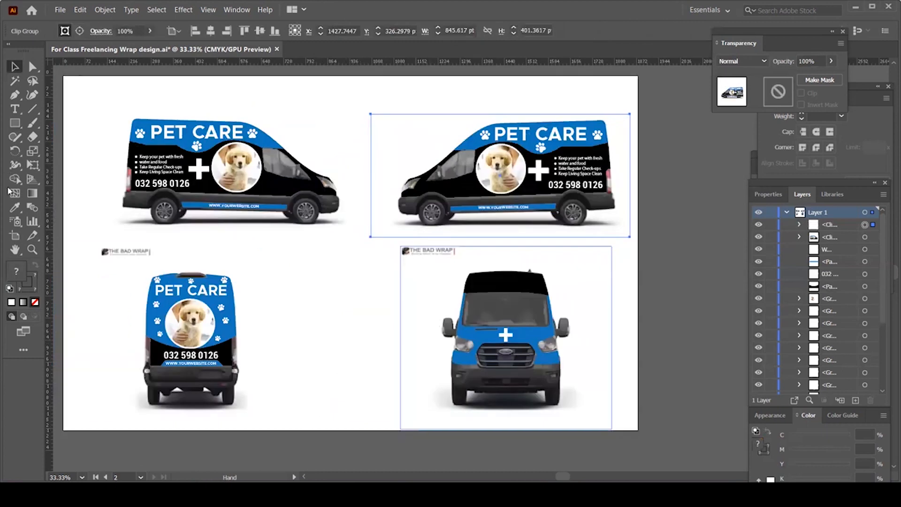
Step: Crop the rear and front van views with rectangular clipping masks that leave out their logos
{"action": "left_click", "coordinate": [15, 123]}
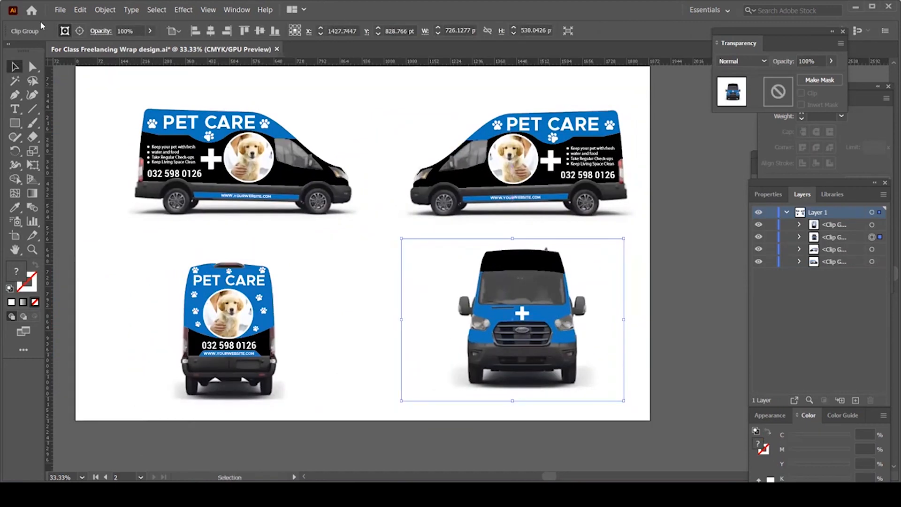
Step: Start exporting the van layout with Save for Web (Legacy)
{"action": "left_click", "coordinate": [60, 10]}
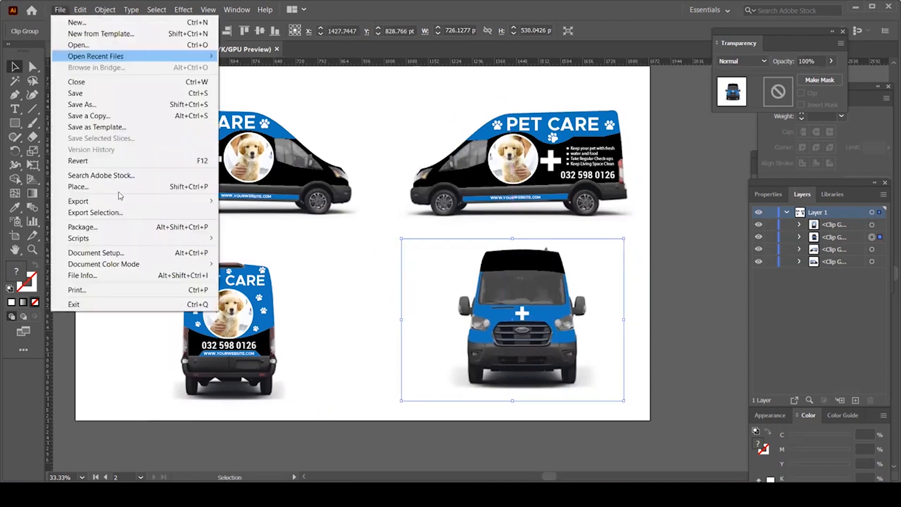
{"action": "mouse_move", "coordinate": [179, 203]}
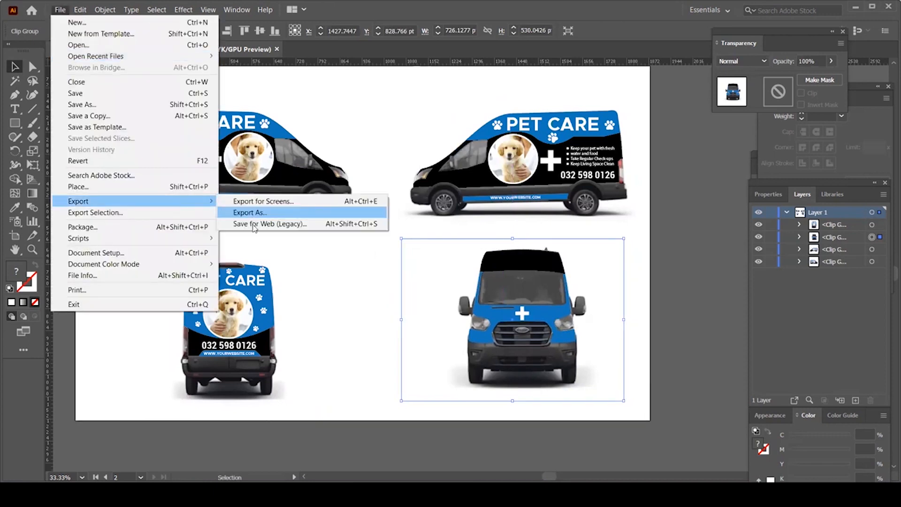
{"action": "left_click", "coordinate": [292, 225]}
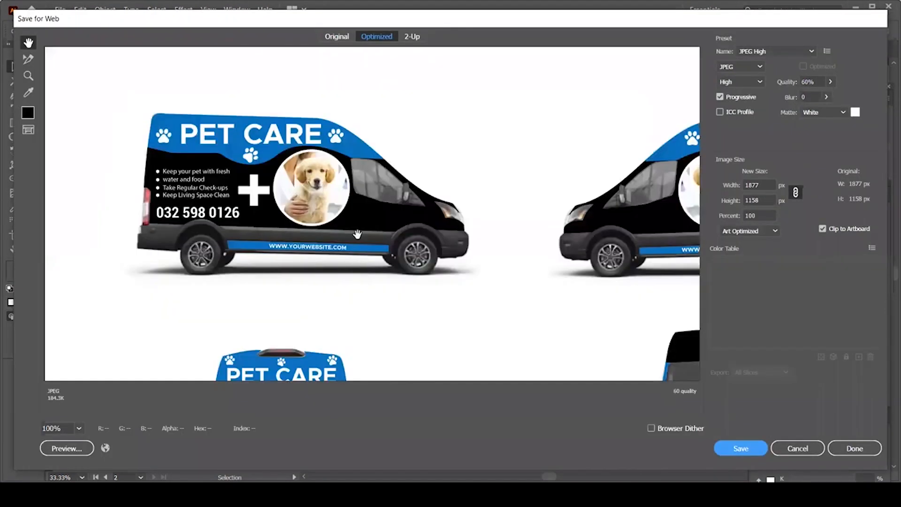
Step: Preview the export with the PNG-24 preset and return to the JPEG High preset
{"action": "left_click", "coordinate": [775, 51]}
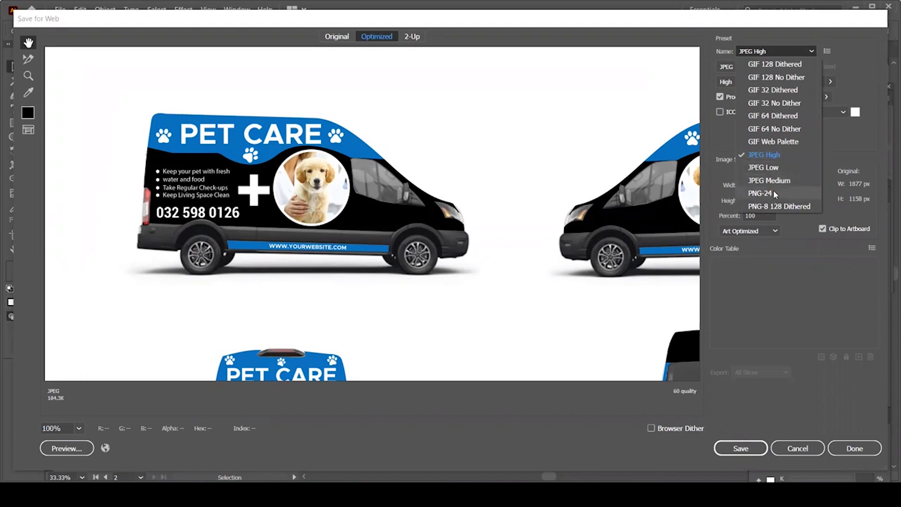
{"action": "left_click", "coordinate": [760, 193]}
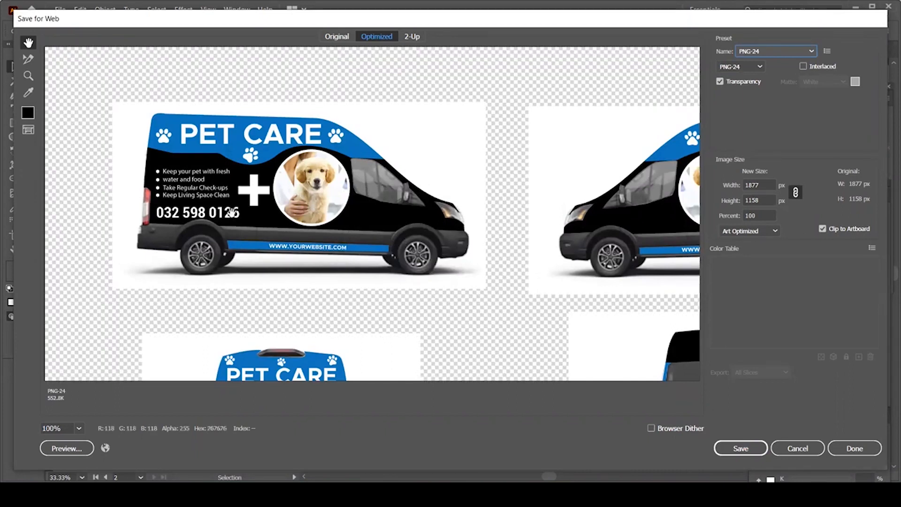
{"action": "left_click", "coordinate": [798, 50]}
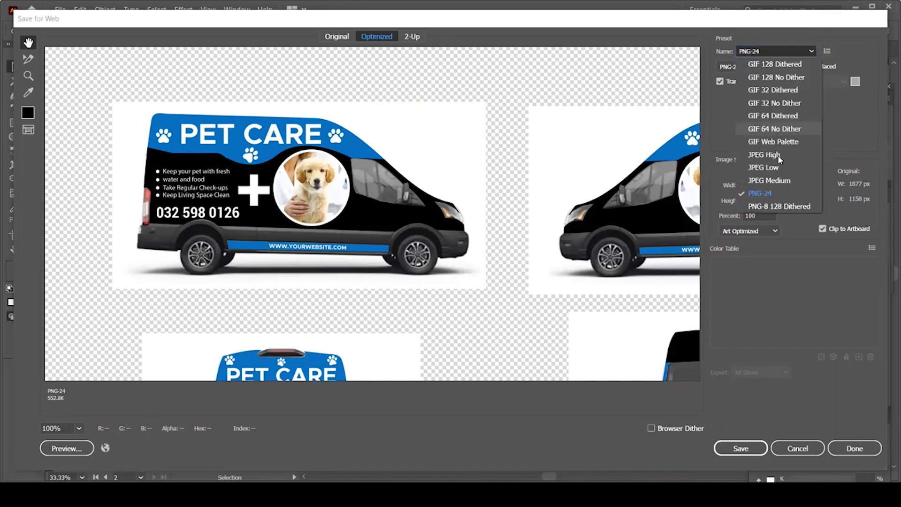
{"action": "left_click", "coordinate": [775, 156]}
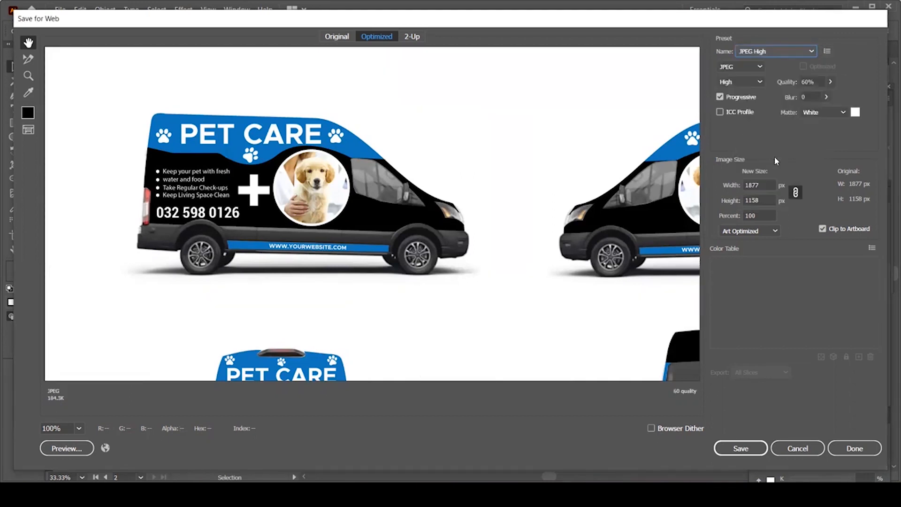
Step: Try Maximum quality for the JPEG export and return to the JPEG High preset
{"action": "left_click", "coordinate": [760, 81]}
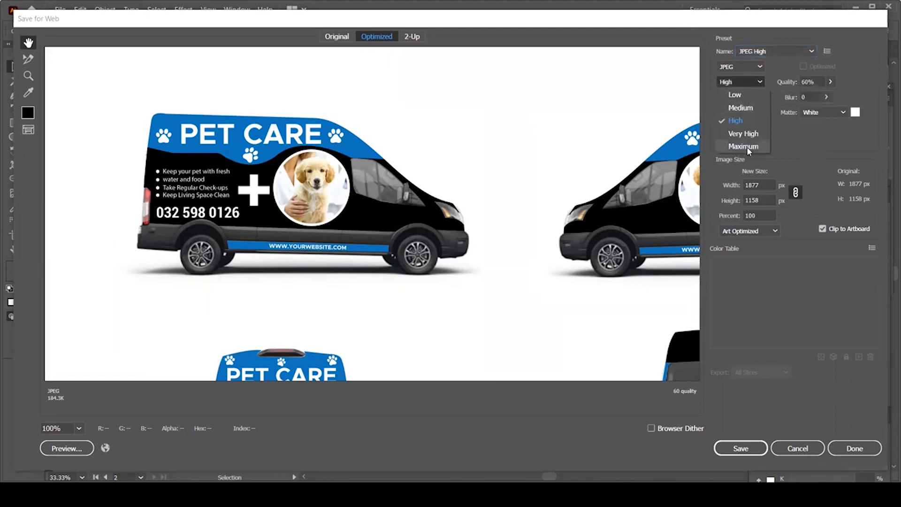
{"action": "key", "text": "Return"}
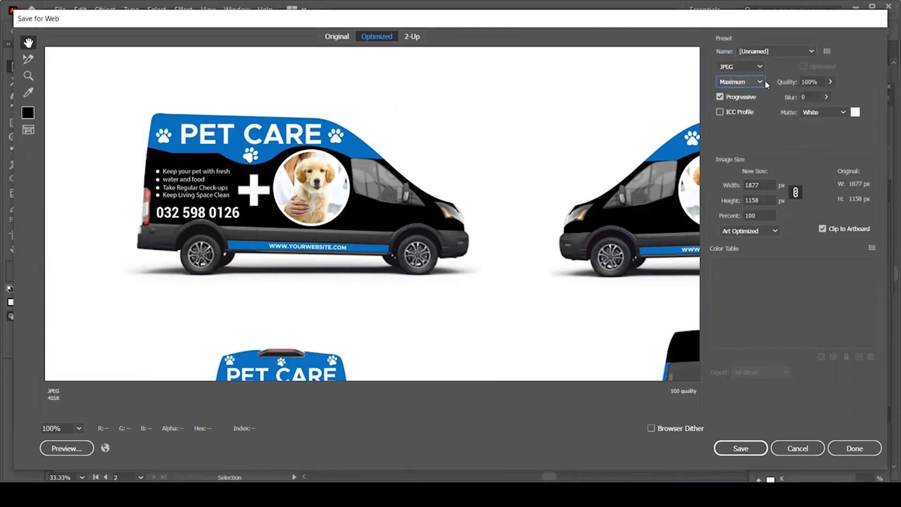
{"action": "left_click", "coordinate": [777, 51]}
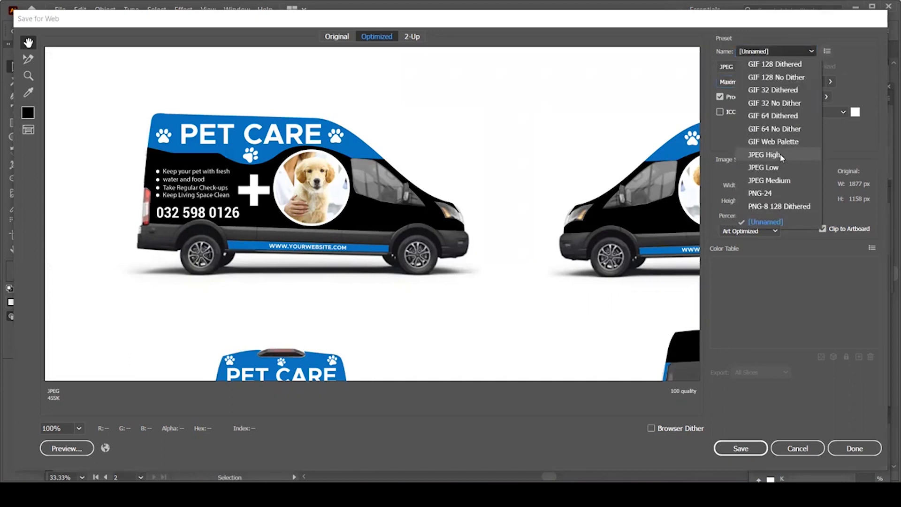
{"action": "key", "text": "Return"}
Step: Start saving the optimized image and create and open a folder named XYZ 20-03-23 on the Data (D:) drive
{"action": "key", "text": "Return"}
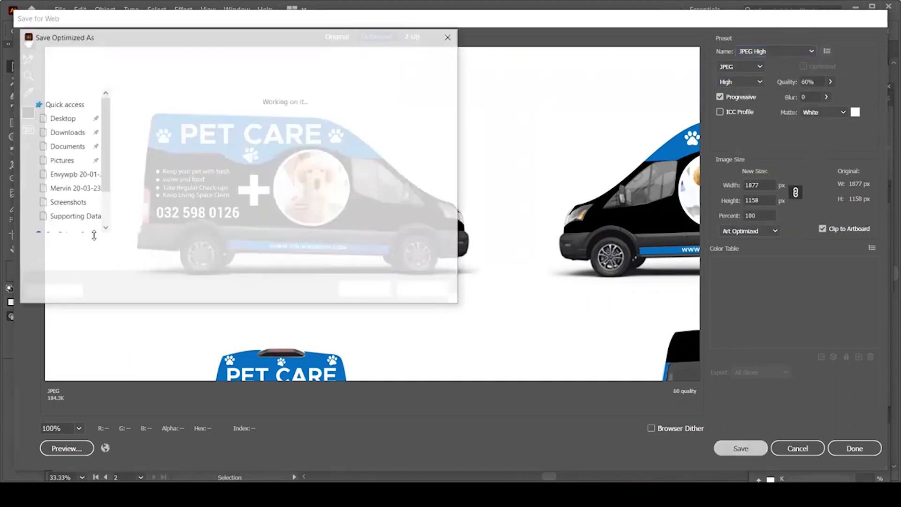
{"action": "left_click", "coordinate": [70, 227]}
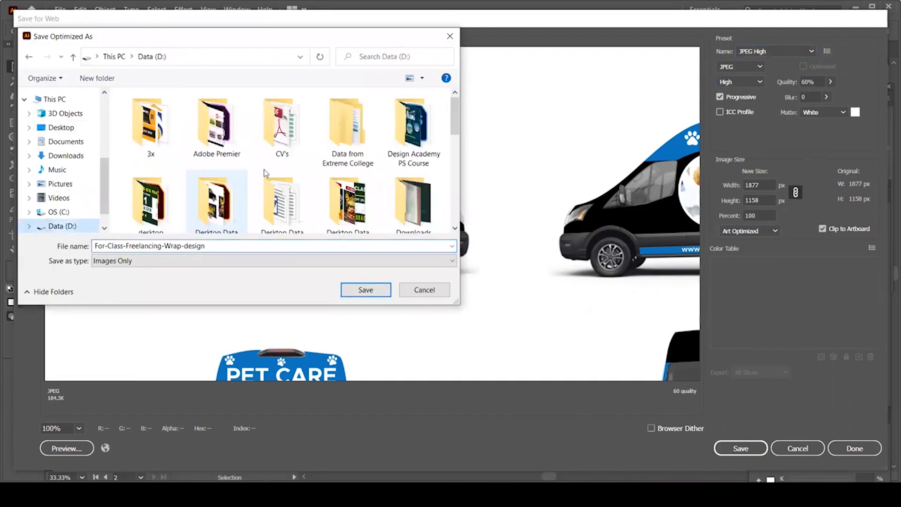
{"action": "scroll", "coordinate": [282, 172], "scroll_direction": "down", "scroll_amount": 5}
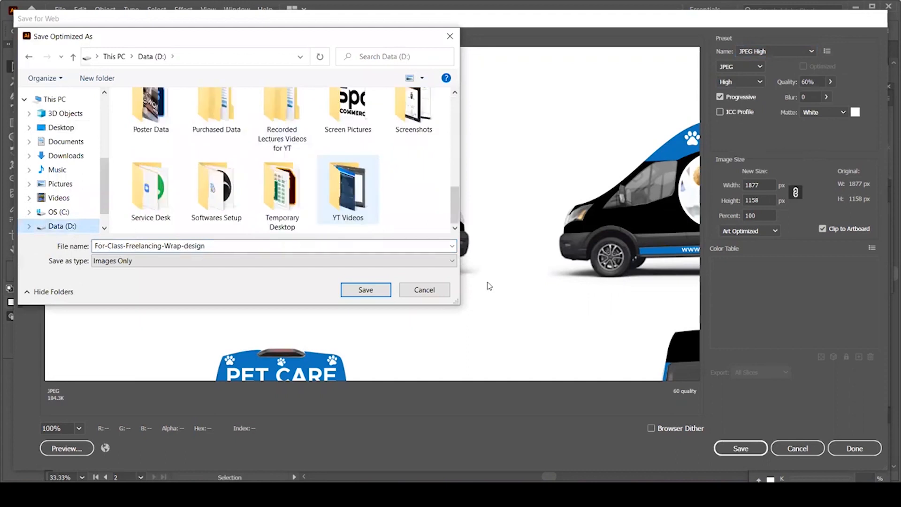
{"action": "right_click", "coordinate": [396, 159]}
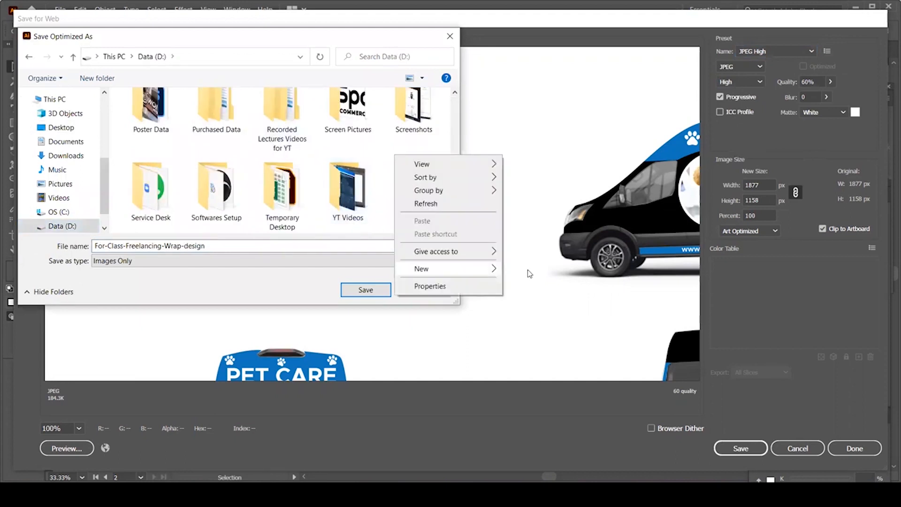
{"action": "key", "text": "w"}
{"action": "key", "text": "f"}
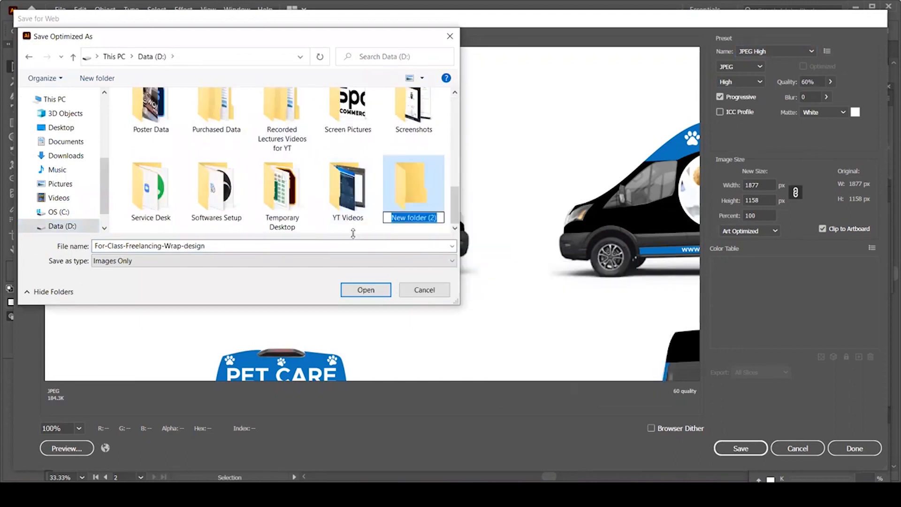
{"action": "key", "text": "BackSpace"}
{"action": "type", "text": "a"}
{"action": "type", "text": "YZ"}
{"action": "key", "text": "Return"}
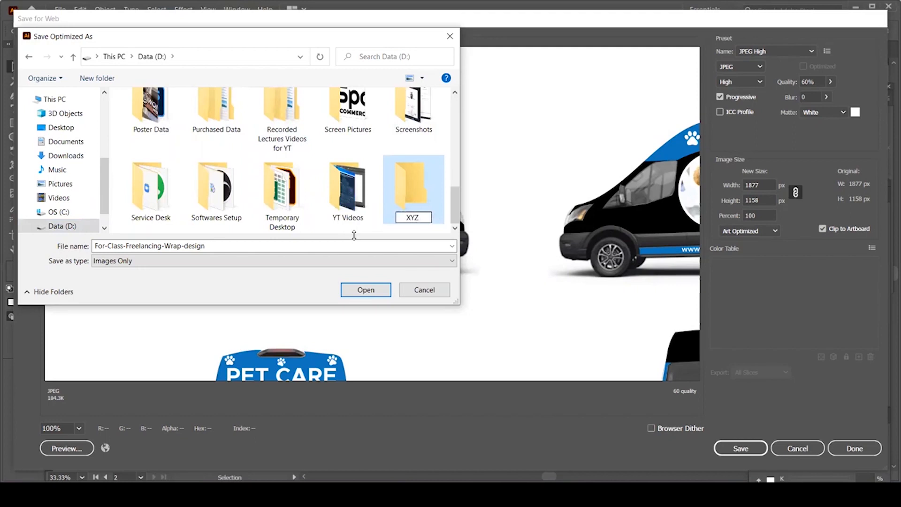
{"action": "type", "text": "20-03-23"}
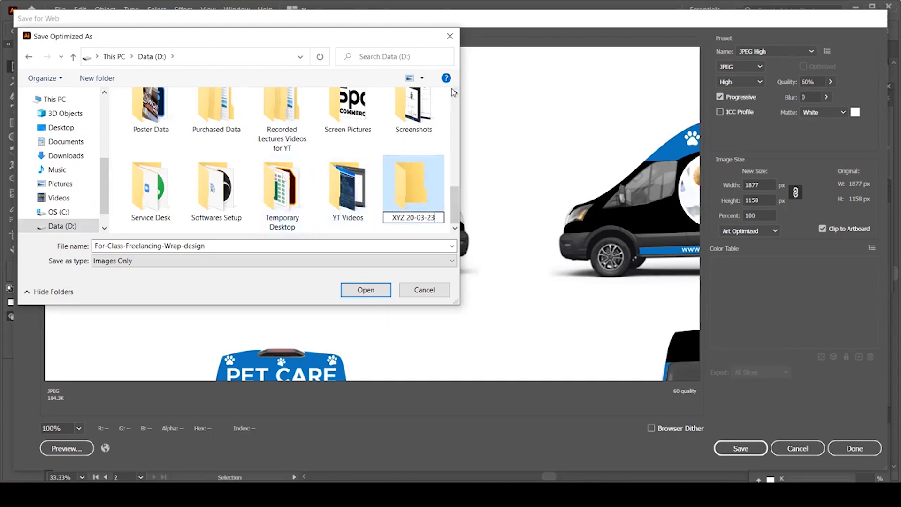
{"action": "double_click", "coordinate": [421, 190]}
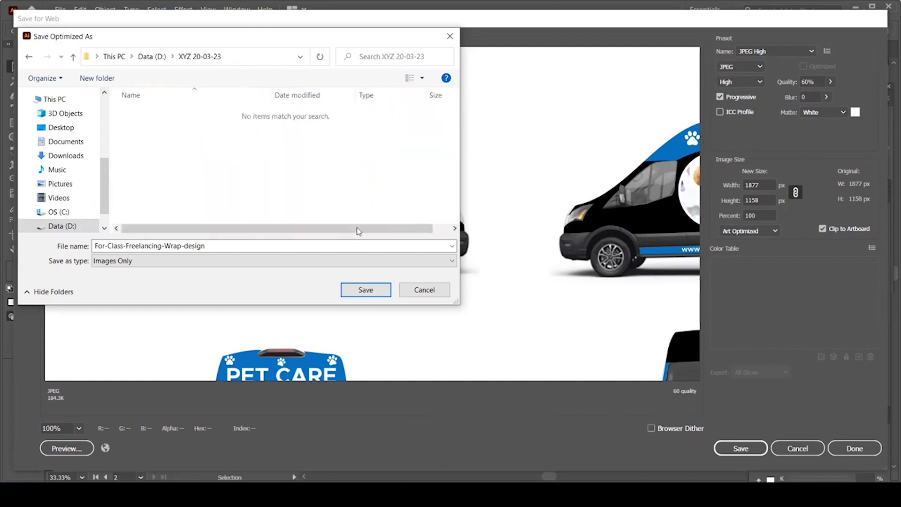
Step: Replace the image's file name with one starting with JP and save the export in the XYZ 20-03-23 folder
{"action": "triple_click", "coordinate": [232, 246]}
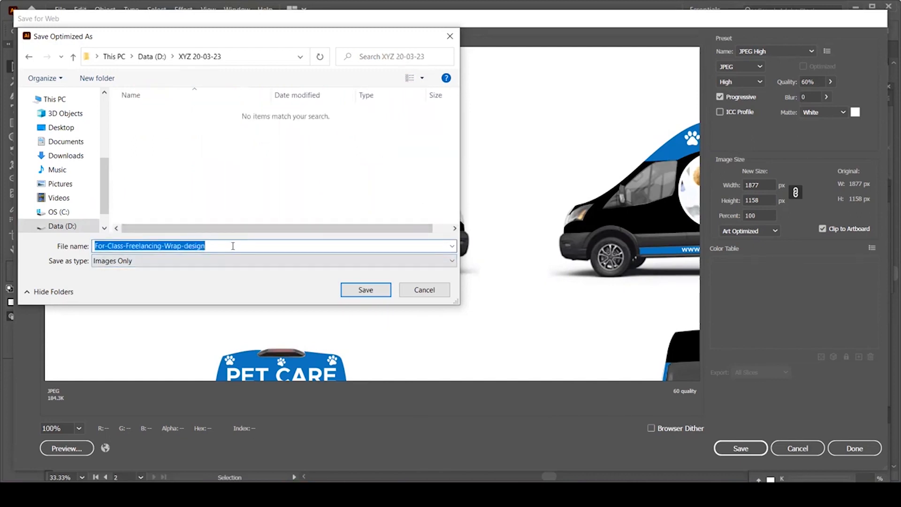
{"action": "type", "text": "jp"}
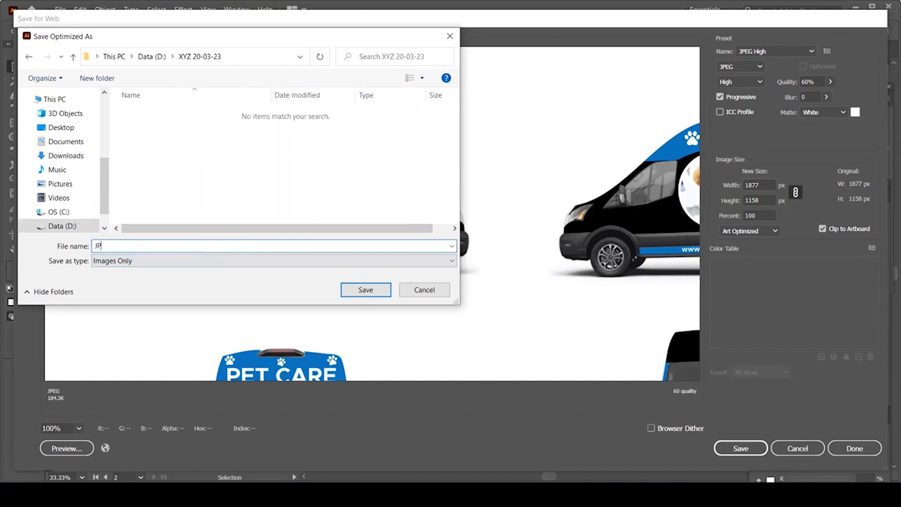
{"action": "left_click", "coordinate": [364, 291]}
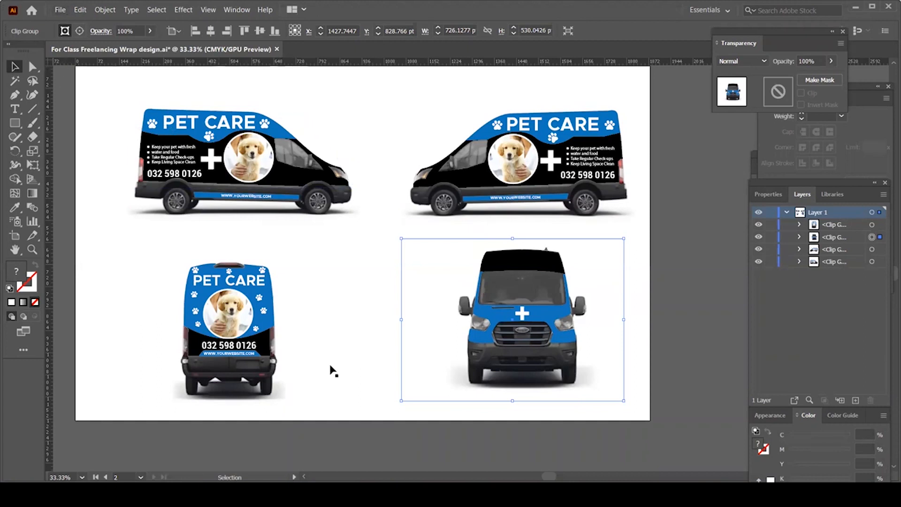
Step: Start a Save As of the document and go to the XYZ 20-03-23 folder on the Data (D:) drive
{"action": "left_click", "coordinate": [60, 10]}
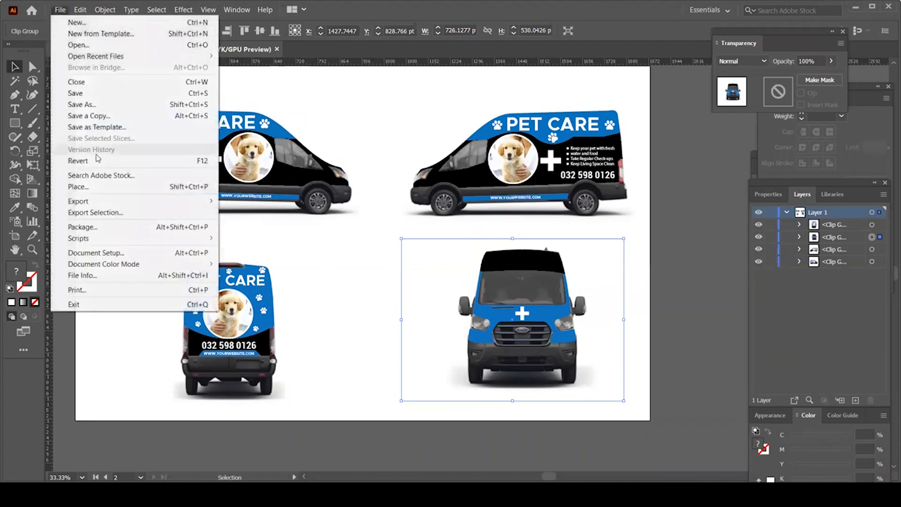
{"action": "left_click", "coordinate": [93, 105]}
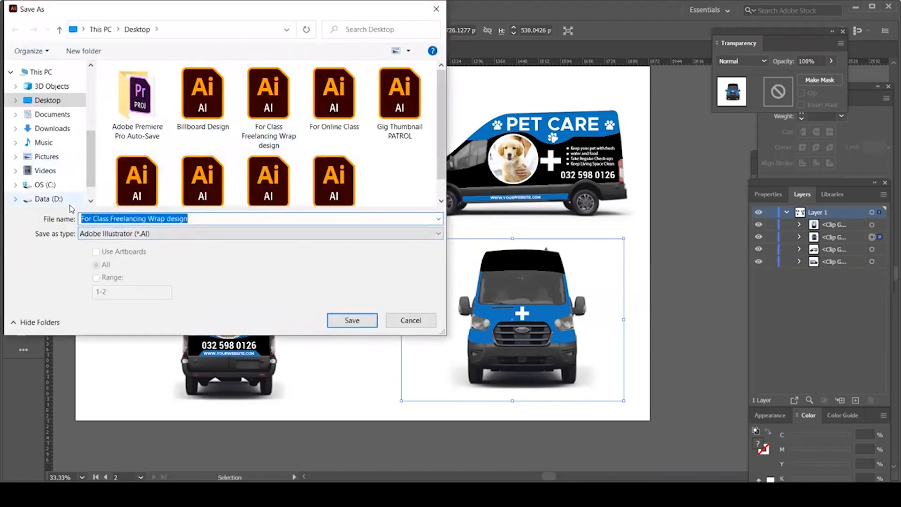
{"action": "left_click", "coordinate": [68, 200]}
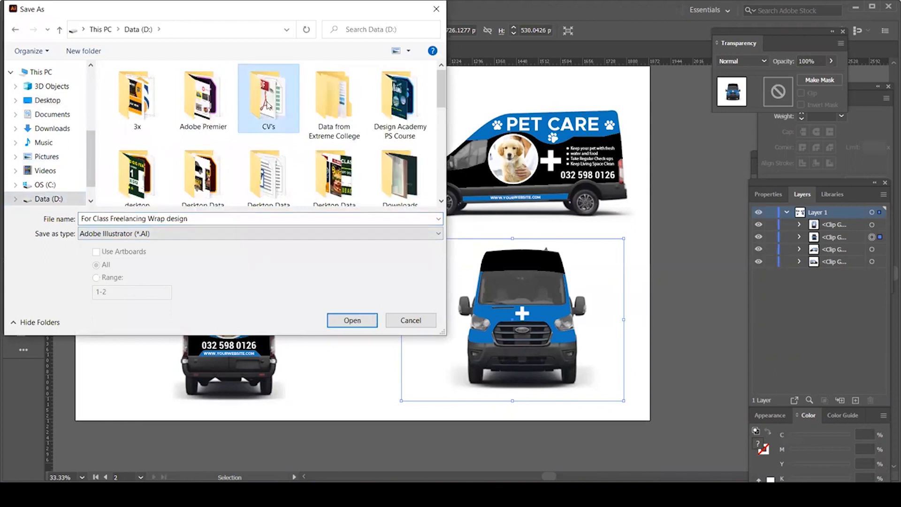
{"action": "scroll", "coordinate": [301, 151], "scroll_direction": "down", "scroll_amount": 5}
{"action": "left_click", "coordinate": [336, 187]}
{"action": "double_click", "coordinate": [336, 186]}
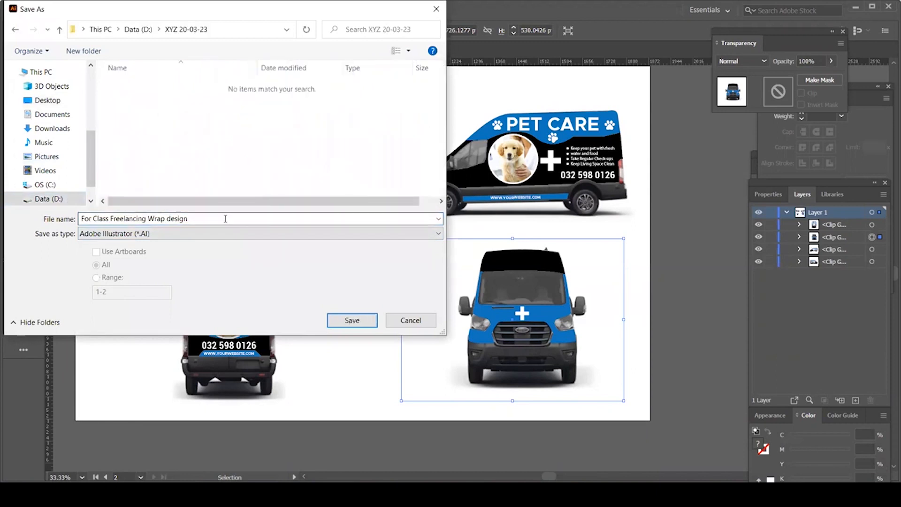
Step: Name the document Source File (Editable) and save it as an Adobe Illustrator file in the Illustrator 2020 version
{"action": "left_click", "coordinate": [225, 217]}
{"action": "type", "text": "Source File (Editable"}
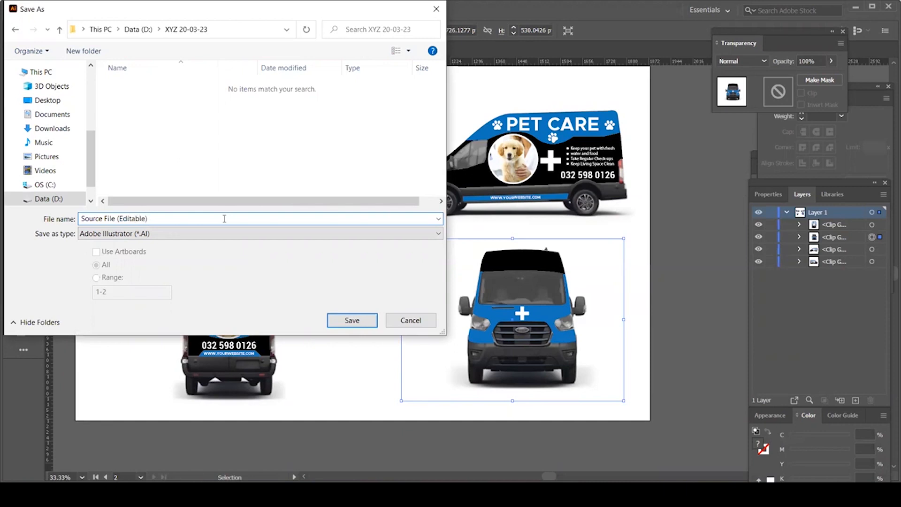
{"action": "left_click", "coordinate": [368, 324]}
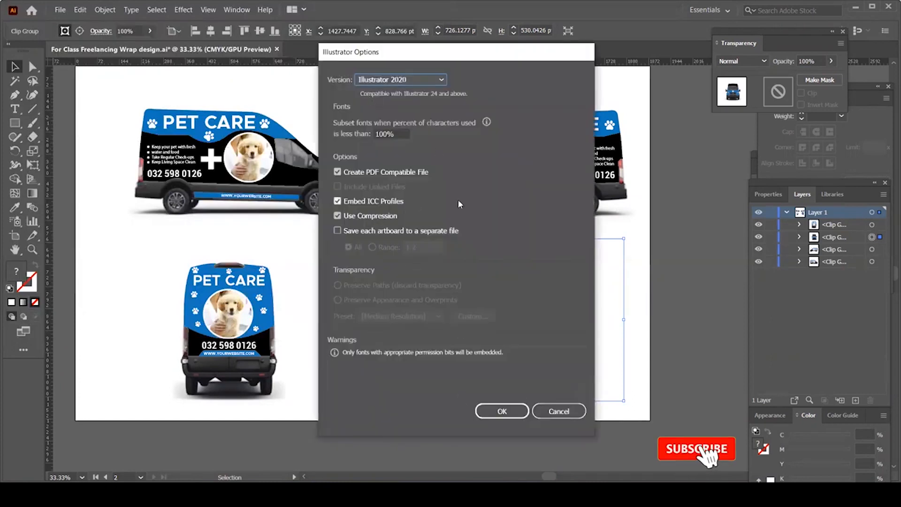
{"action": "left_click", "coordinate": [506, 410]}
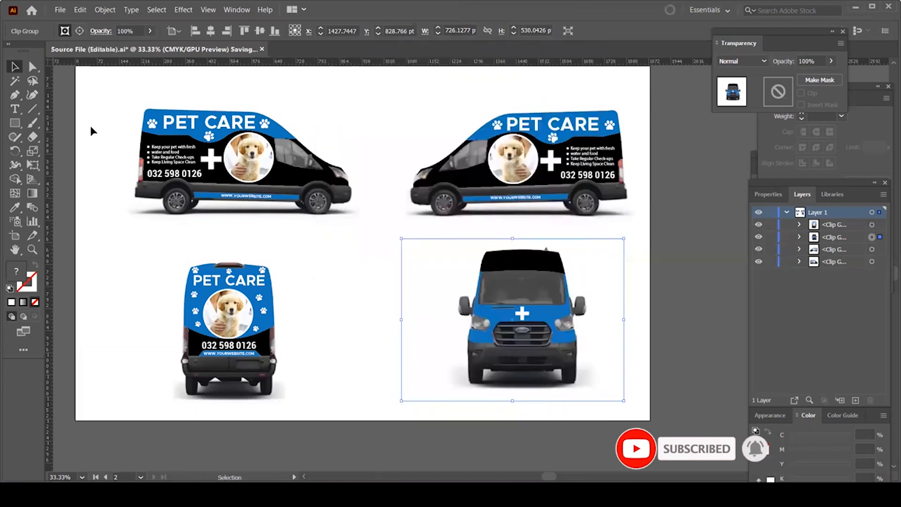
Step: Select all four van views and expand their objects, fills and strokes
{"action": "scroll", "coordinate": [121, 155], "scroll_direction": "up", "scroll_amount": 1}
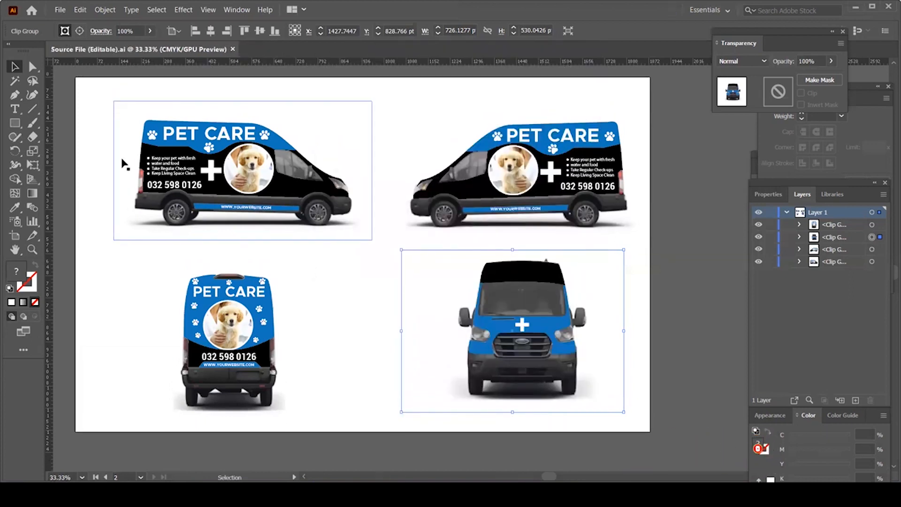
{"action": "left_click", "coordinate": [316, 310]}
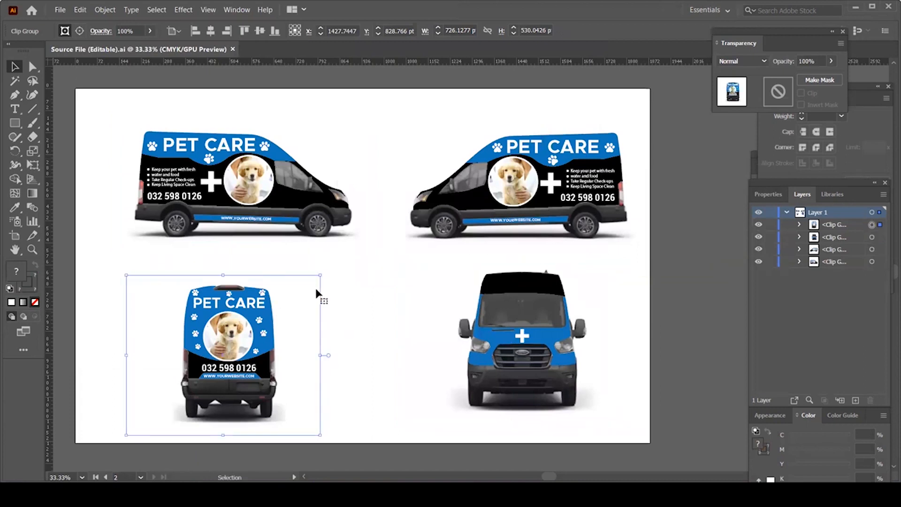
{"action": "left_click", "coordinate": [313, 235]}
{"action": "left_click", "coordinate": [70, 86]}
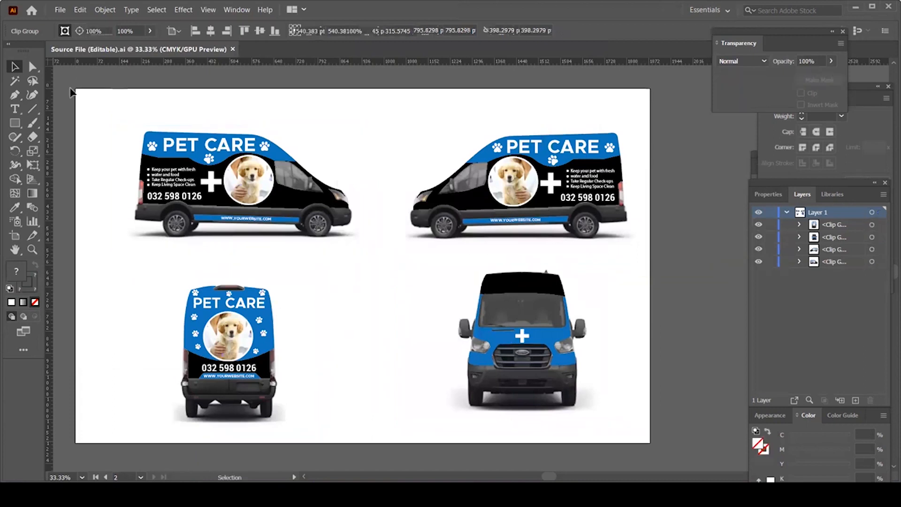
{"action": "left_click_drag", "start_coordinate": [237, 382], "coordinate": [654, 438]}
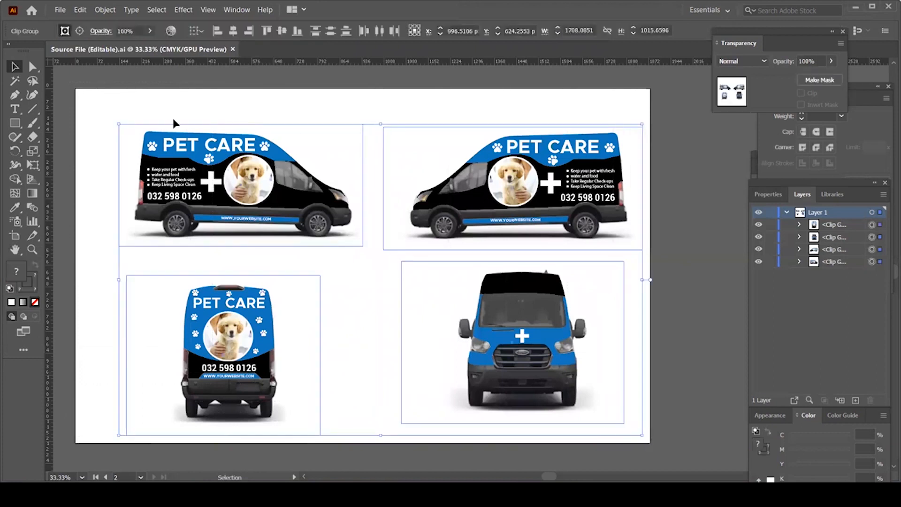
{"action": "left_click", "coordinate": [104, 10]}
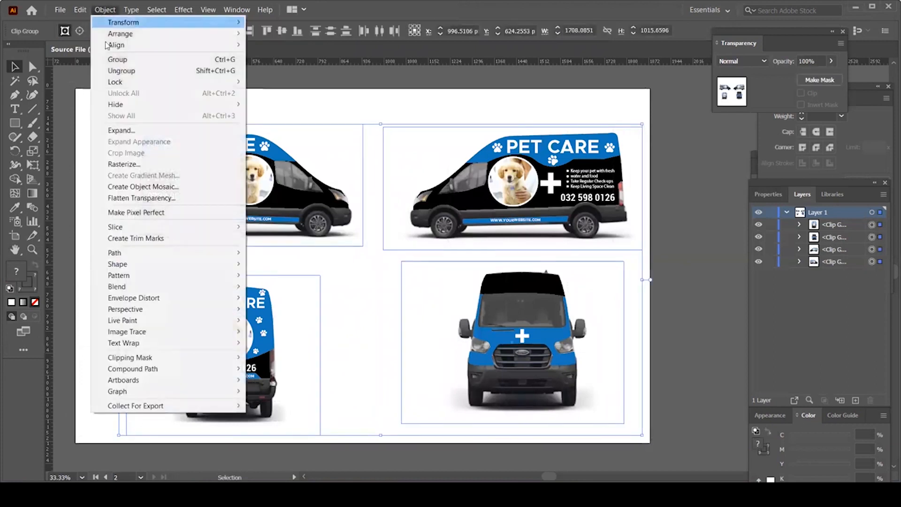
{"action": "left_click", "coordinate": [124, 132]}
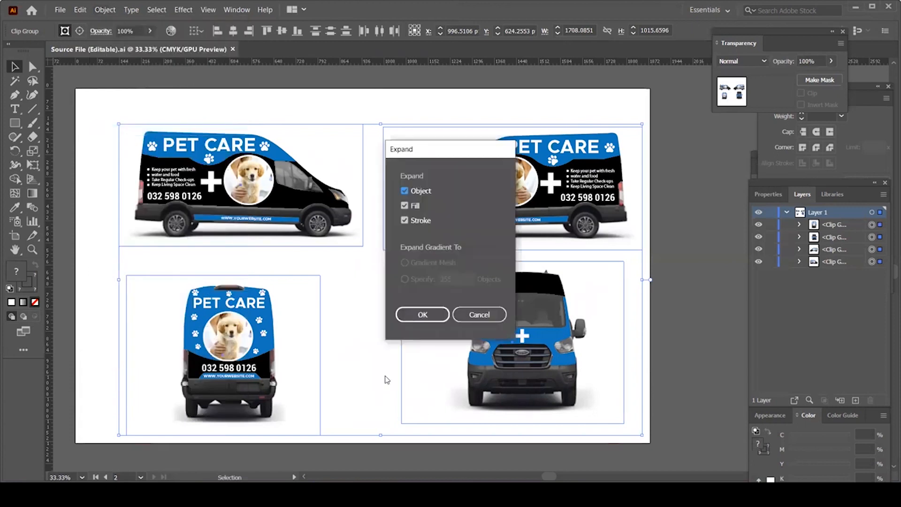
{"action": "left_click", "coordinate": [420, 316]}
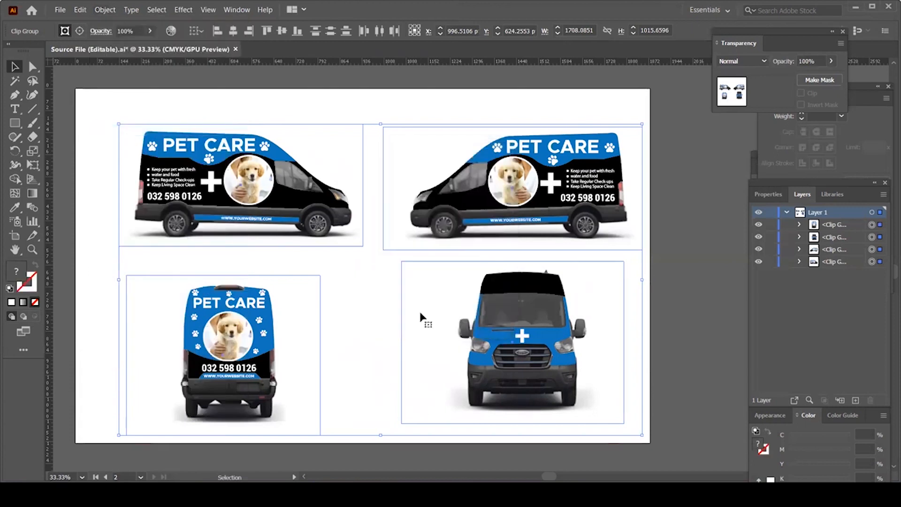
{"action": "left_click", "coordinate": [664, 335]}
Step: Try moving a letter of the PET CARE lettering inside the right-facing van's isolated group and undo the move
{"action": "left_click", "coordinate": [286, 213]}
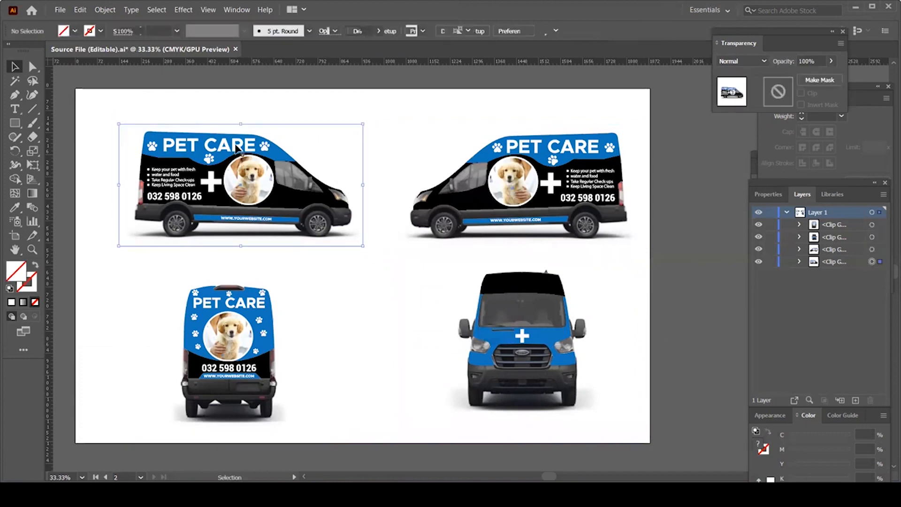
{"action": "double_click", "coordinate": [236, 148]}
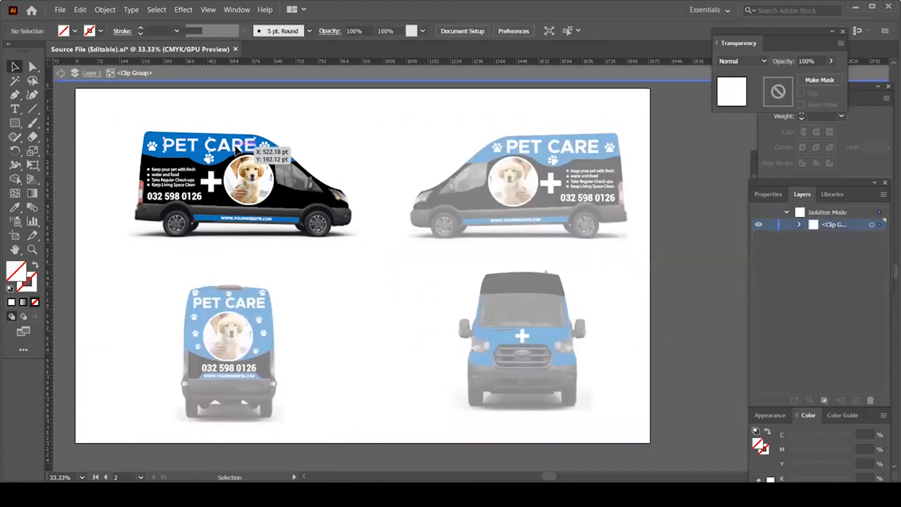
{"action": "double_click", "coordinate": [234, 147]}
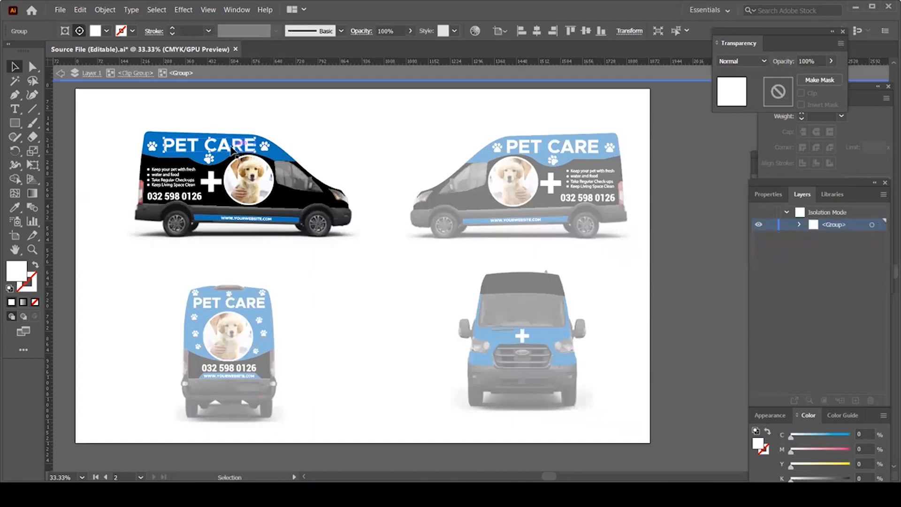
{"action": "left_click_drag", "start_coordinate": [231, 148], "coordinate": [226, 149]}
{"action": "key", "text": "ctrl+z"}
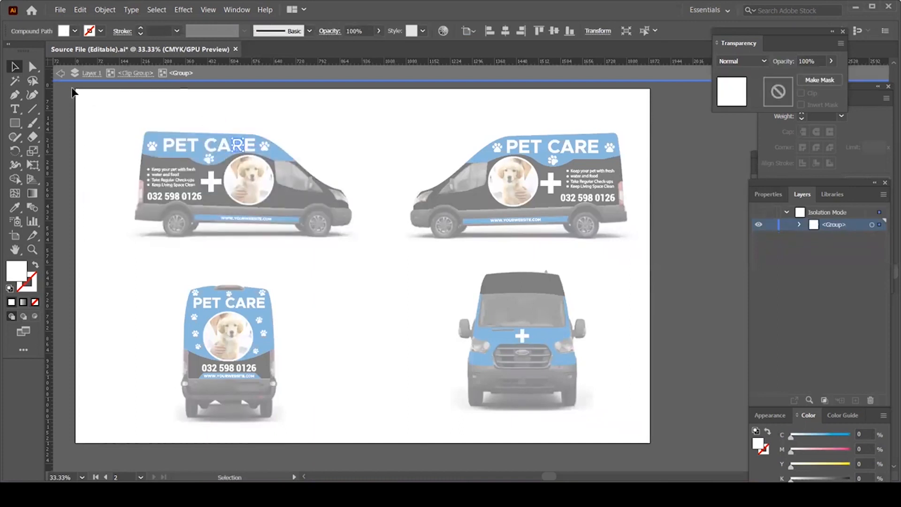
{"action": "left_click", "coordinate": [61, 74]}
{"action": "left_click", "coordinate": [61, 74]}
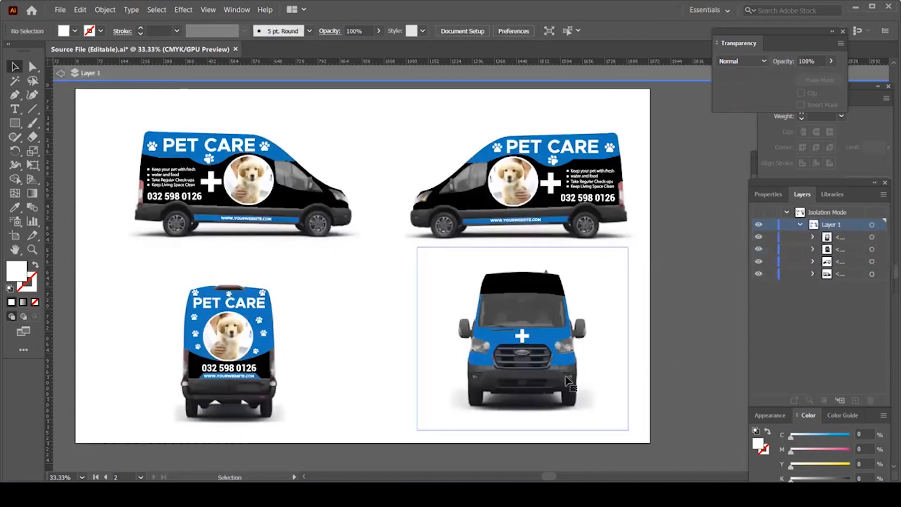
Step: Delete the van photo from the right-facing van's clip group so only its wrap graphics remain, and leave that group
{"action": "left_click", "coordinate": [569, 381]}
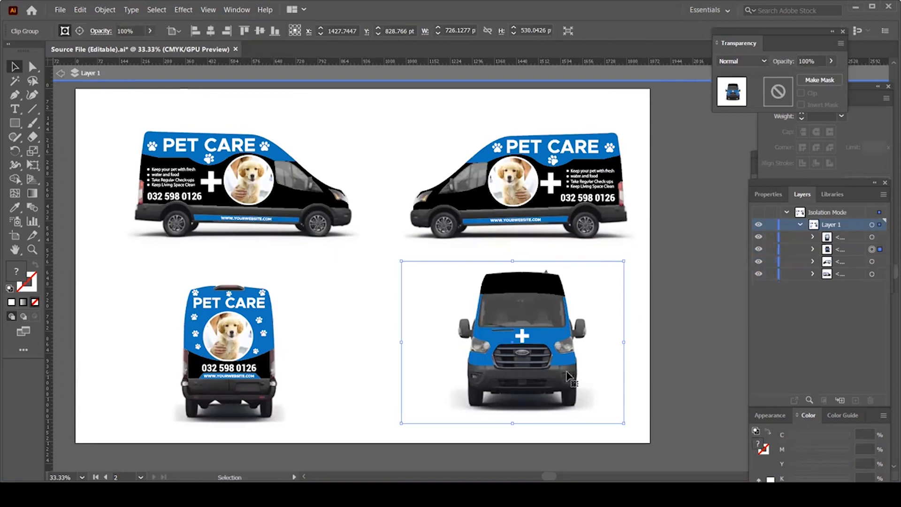
{"action": "double_click", "coordinate": [287, 217]}
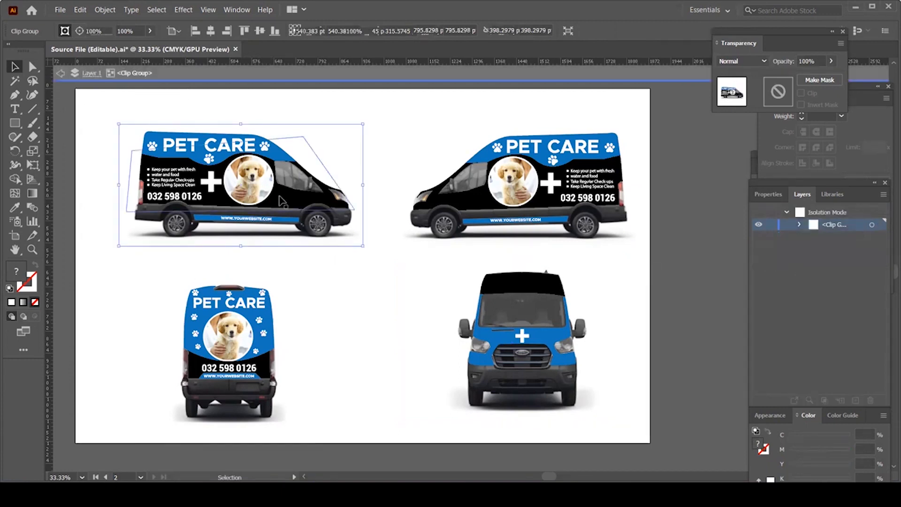
{"action": "left_click", "coordinate": [287, 217]}
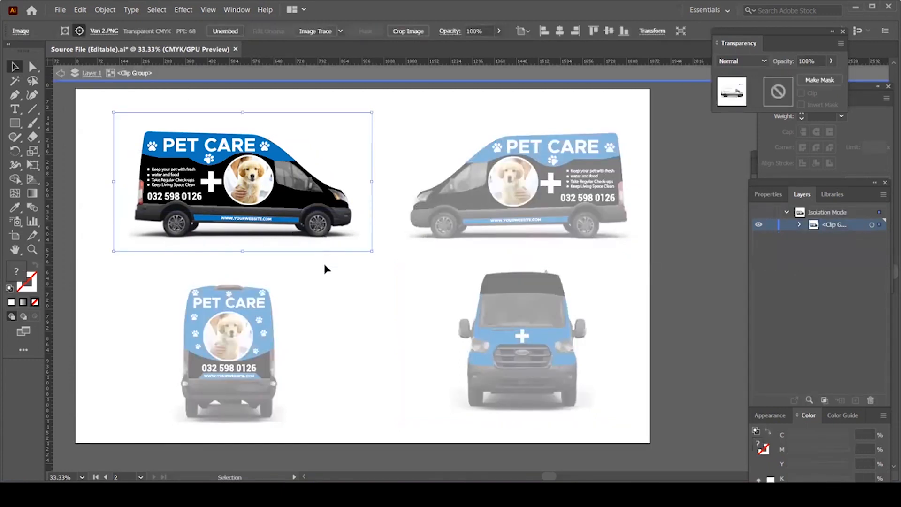
{"action": "key", "text": "Delete"}
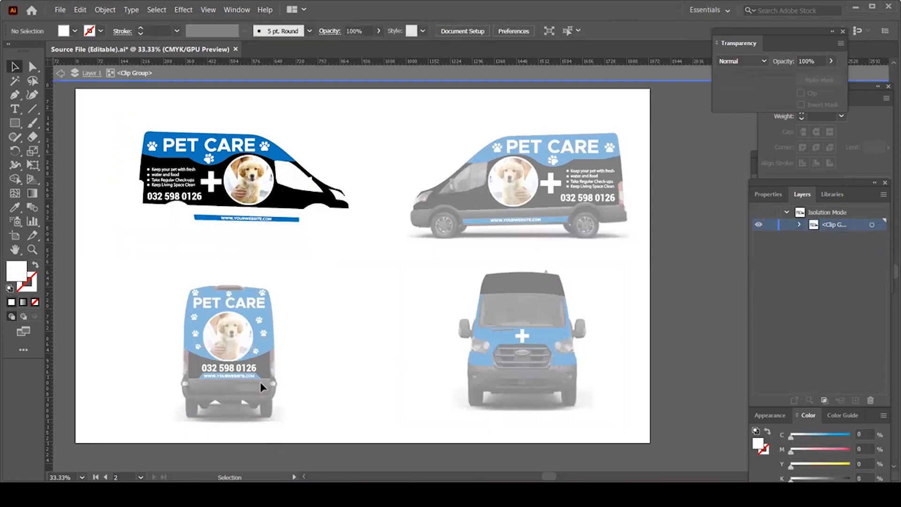
{"action": "left_click", "coordinate": [60, 73]}
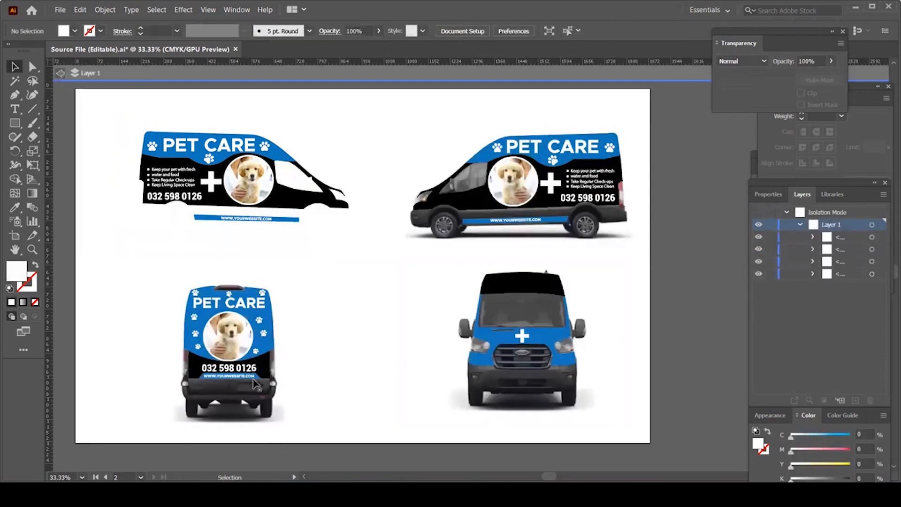
Step: Isolate the rear-view van's clip group, delete its van photo behind the wrap graphics, and leave the group
{"action": "left_click", "coordinate": [256, 387]}
{"action": "double_click", "coordinate": [256, 390]}
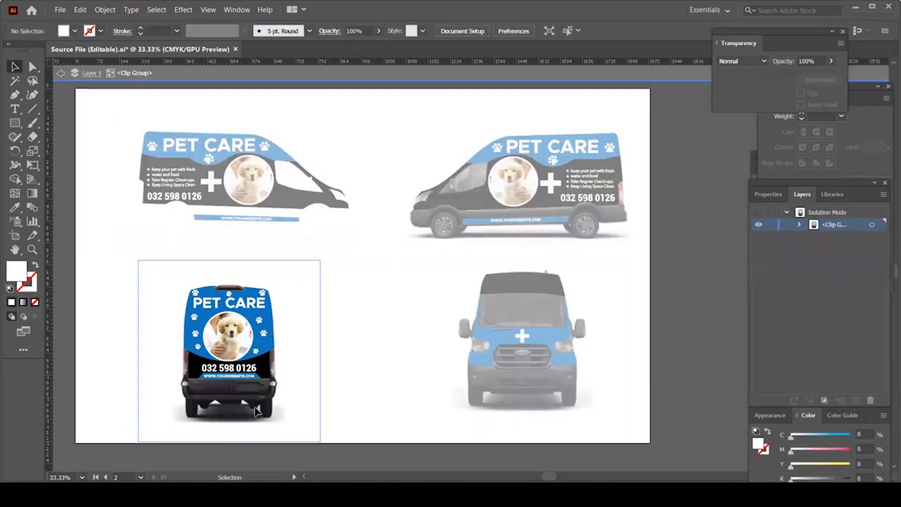
{"action": "left_click", "coordinate": [255, 397]}
{"action": "key", "text": "Delete"}
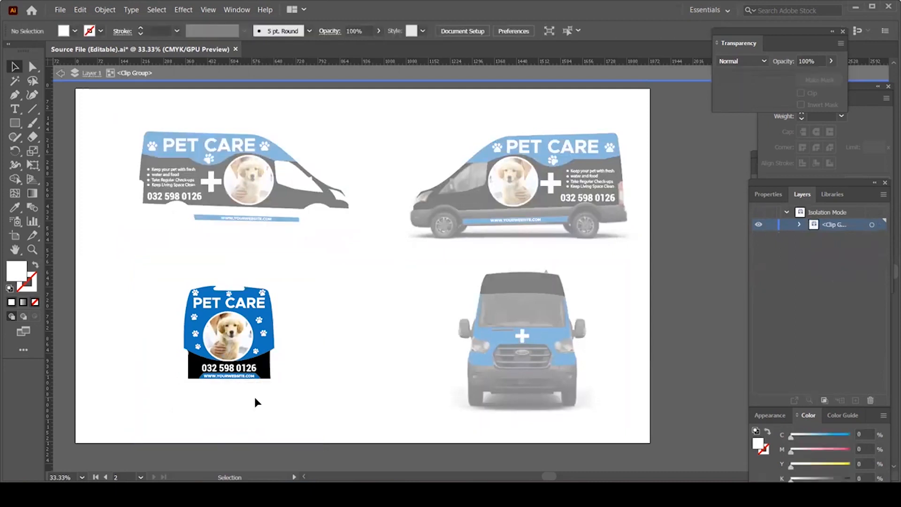
{"action": "left_click", "coordinate": [60, 72]}
Step: Delete the van photo from the front-view van's clip group and exit isolation mode completely
{"action": "double_click", "coordinate": [527, 361]}
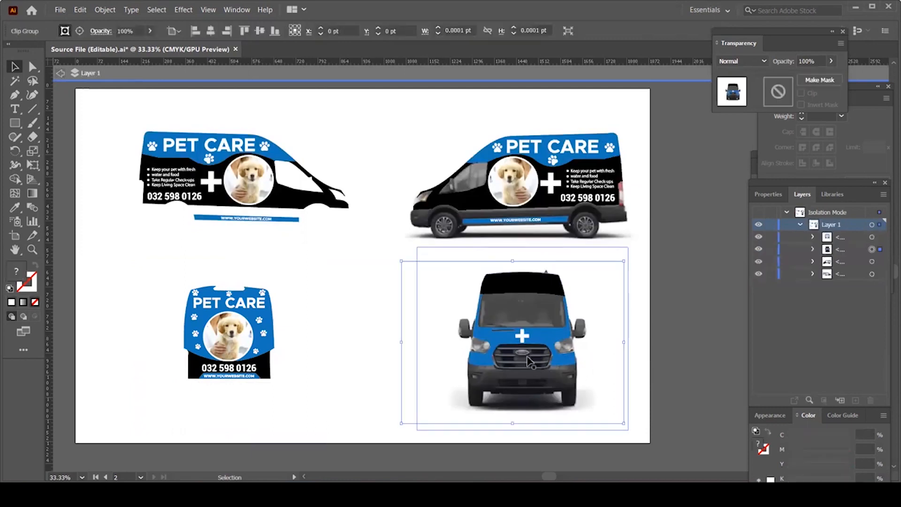
{"action": "left_click", "coordinate": [529, 385]}
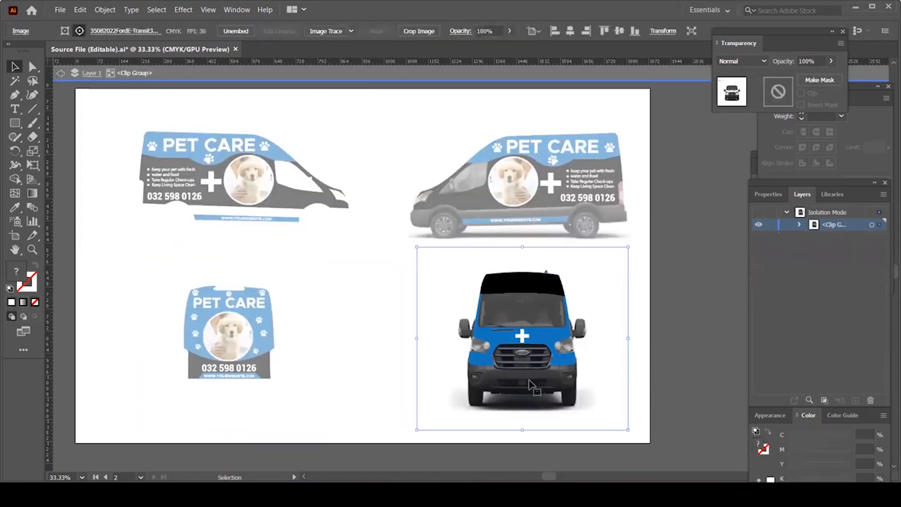
{"action": "key", "text": "Delete"}
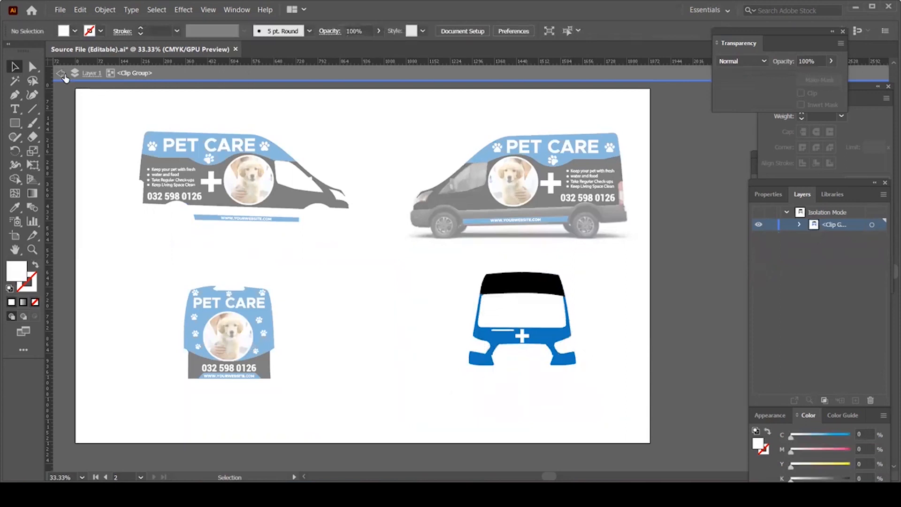
{"action": "left_click", "coordinate": [63, 75]}
{"action": "left_click", "coordinate": [63, 75]}
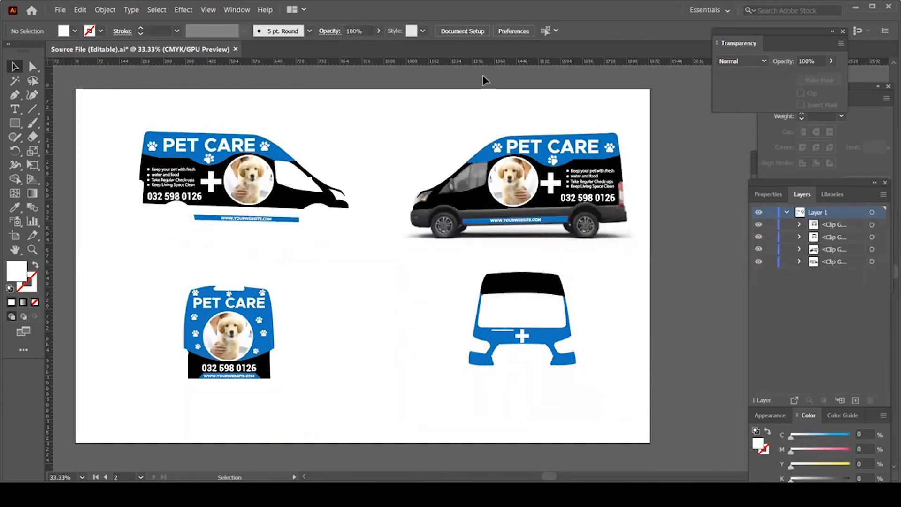
Step: Delete the van photo from the left-facing van's clip group, keeping its wrap graphics, and exit isolation mode
{"action": "double_click", "coordinate": [562, 217]}
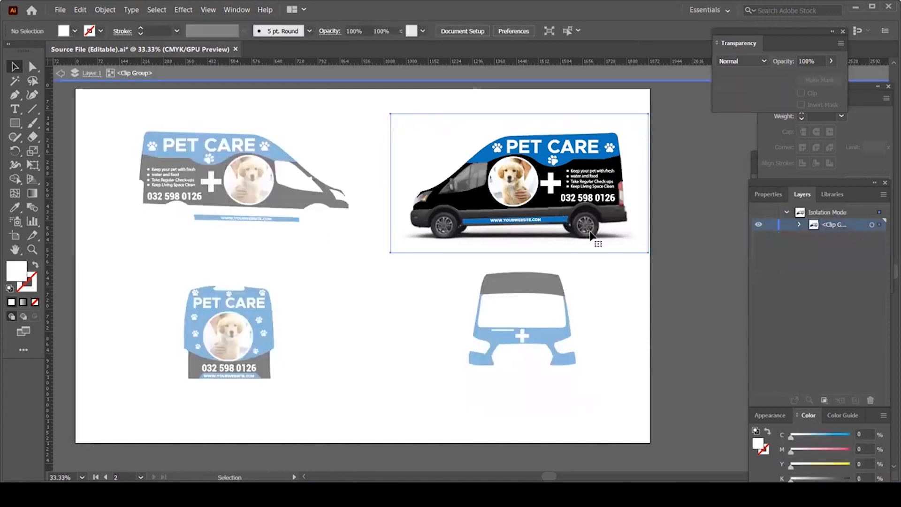
{"action": "left_click", "coordinate": [593, 242]}
{"action": "key", "text": "Delete"}
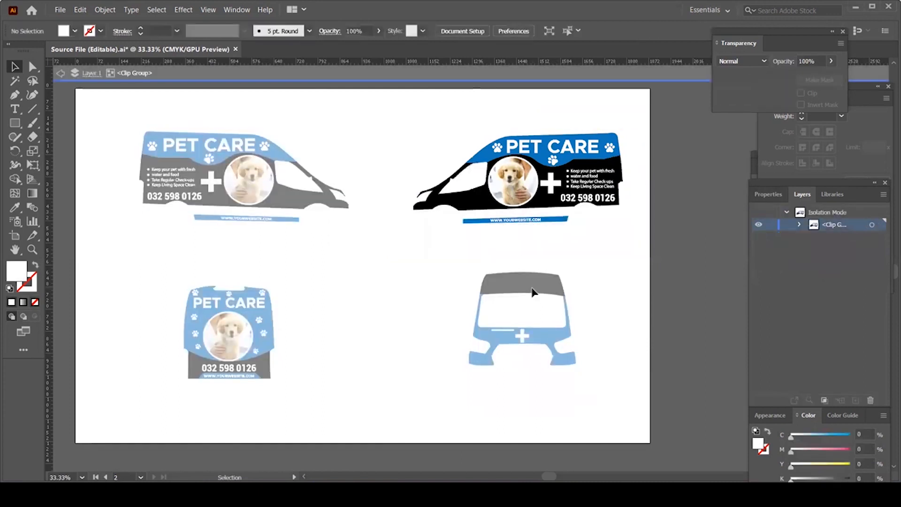
{"action": "double_click", "coordinate": [67, 83]}
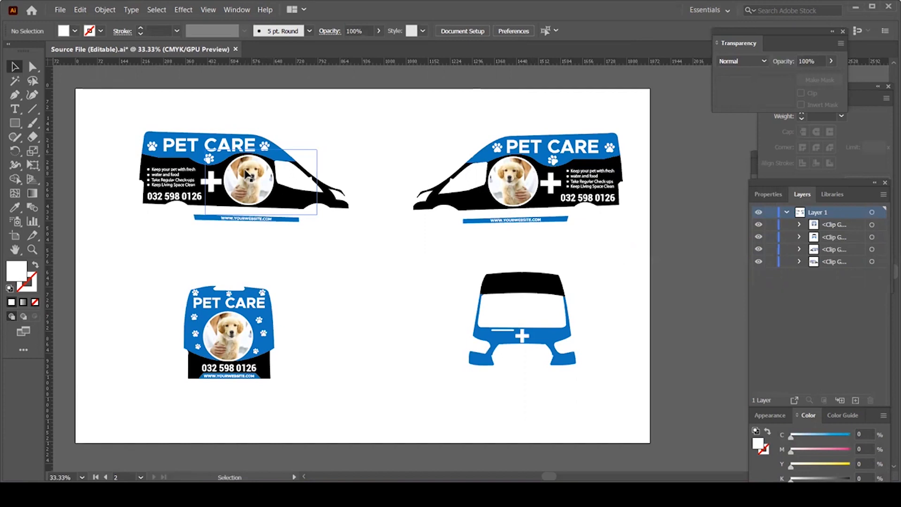
Step: Select the wrap graphics of all four van views and expand them
{"action": "left_click_drag", "start_coordinate": [108, 113], "coordinate": [570, 347]}
{"action": "left_click", "coordinate": [108, 10]}
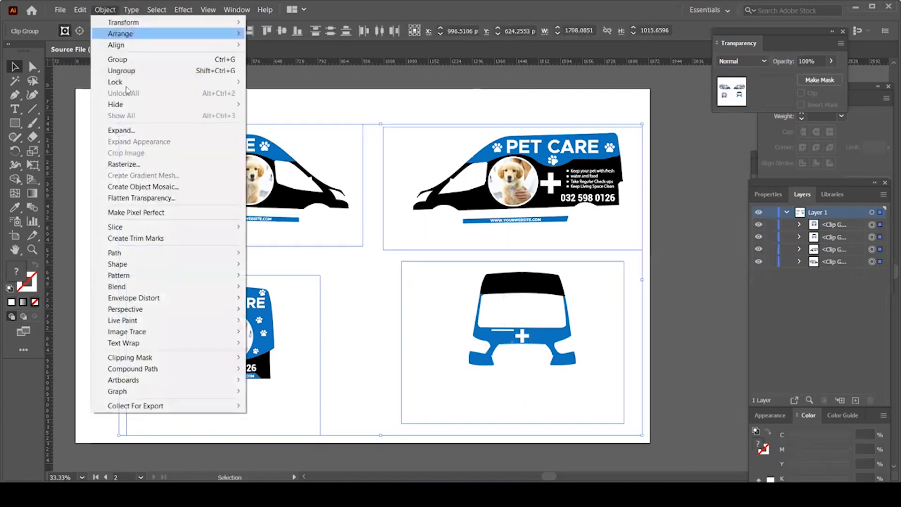
{"action": "left_click", "coordinate": [133, 128]}
{"action": "left_click", "coordinate": [447, 325]}
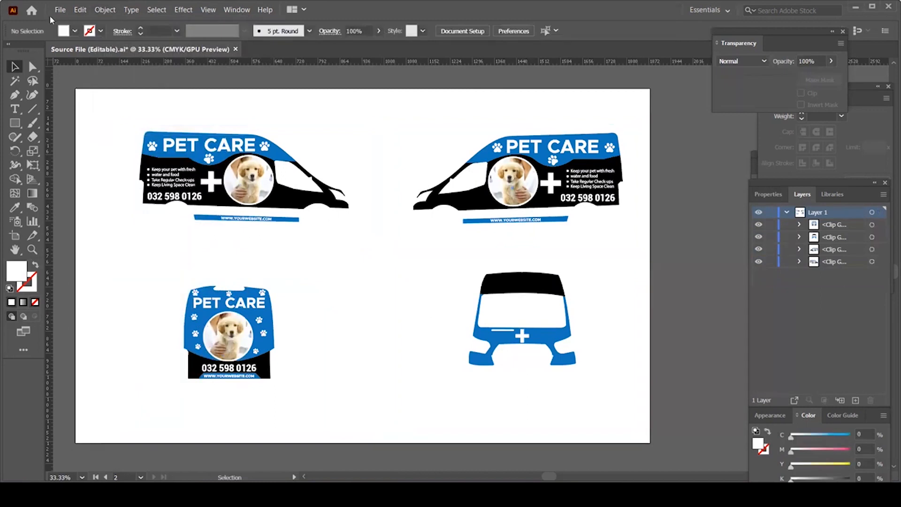
Step: Save the document under the name Print Ready File as an Adobe Illustrator file in the XYZ 20-03-23 folder
{"action": "left_click", "coordinate": [59, 12]}
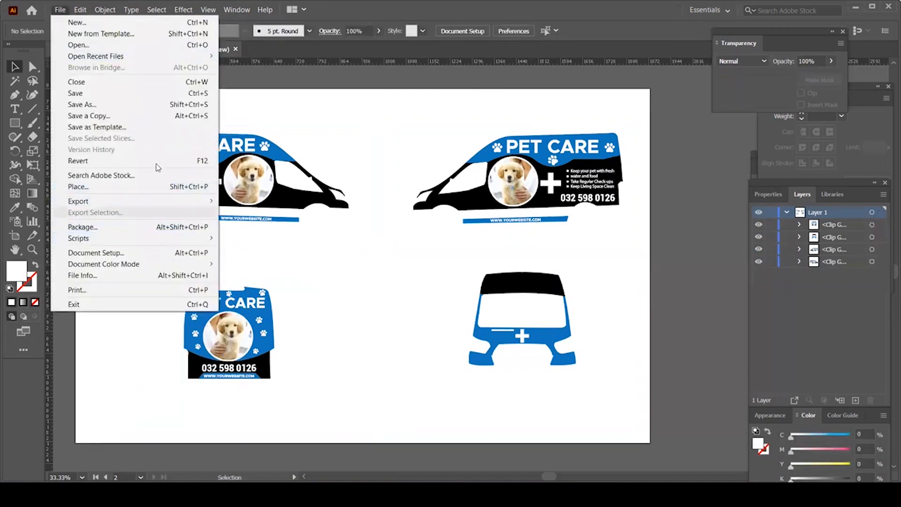
{"action": "left_click", "coordinate": [89, 105]}
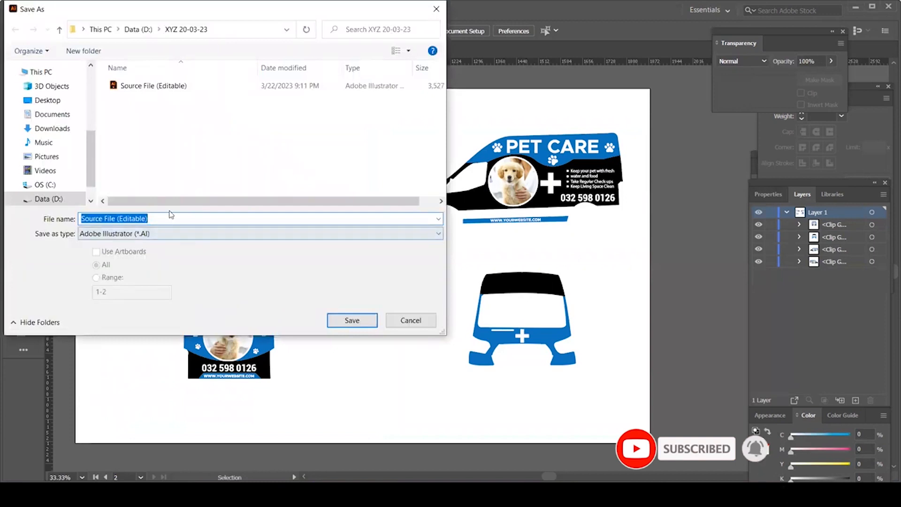
{"action": "type", "text": "Print Re"}
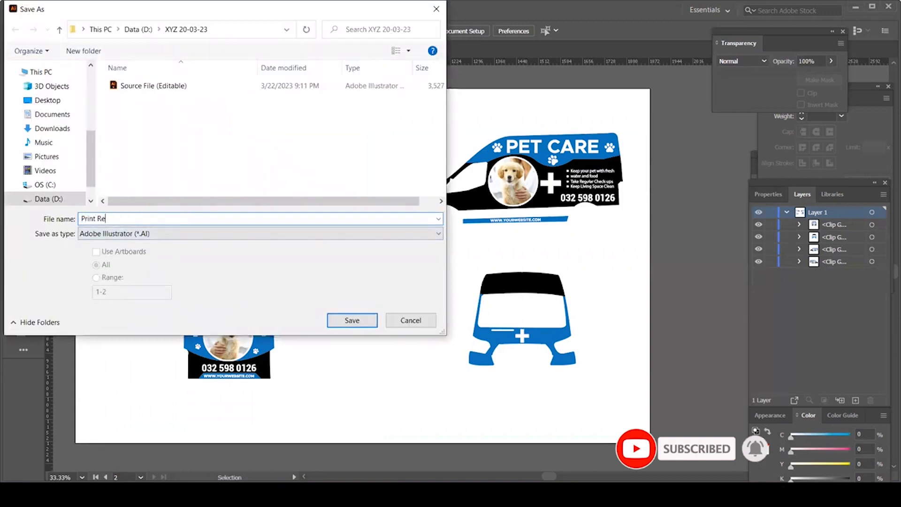
{"action": "type", "text": "ady File"}
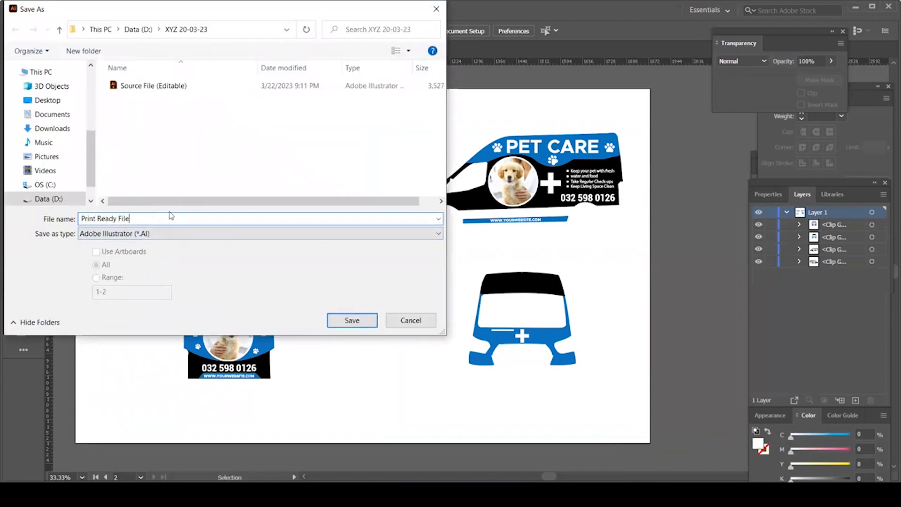
{"action": "left_click", "coordinate": [373, 324]}
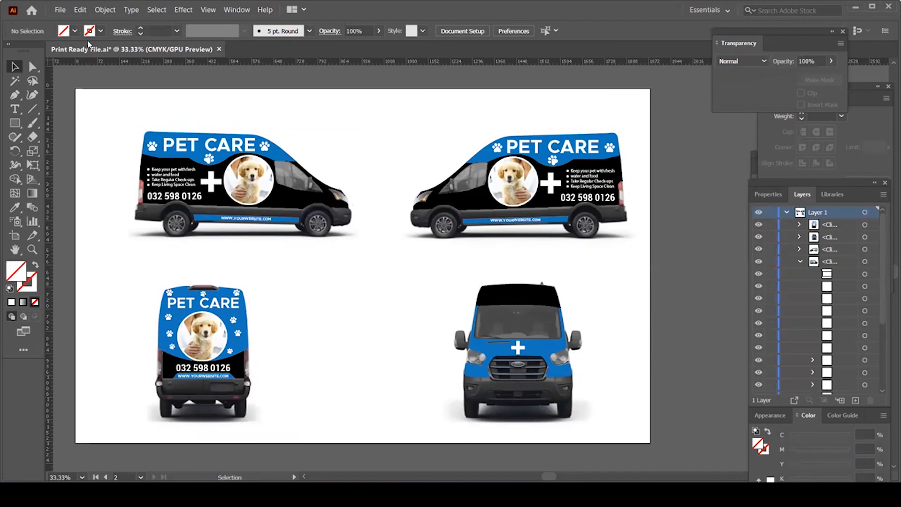
Step: Save the full van layout as an Adobe PDF file named PDF in the XYZ 20-03-23 folder
{"action": "left_click", "coordinate": [60, 10]}
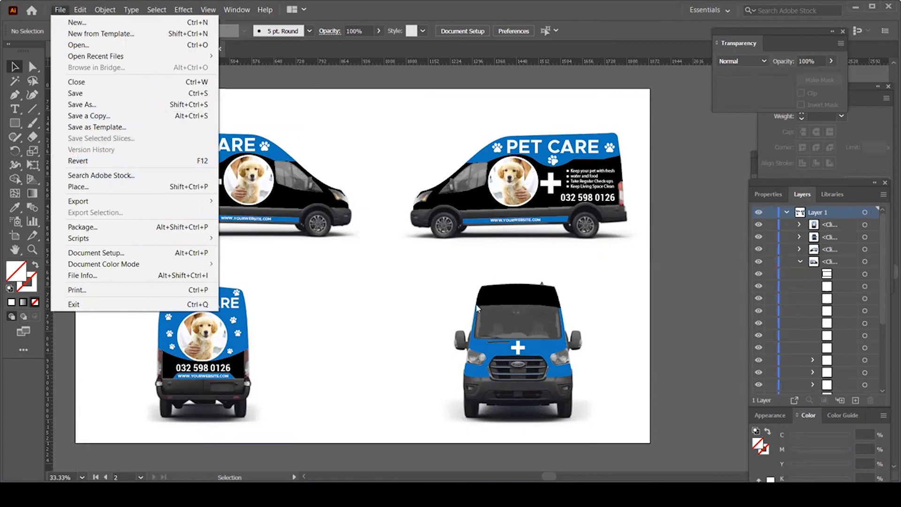
{"action": "left_click", "coordinate": [85, 105]}
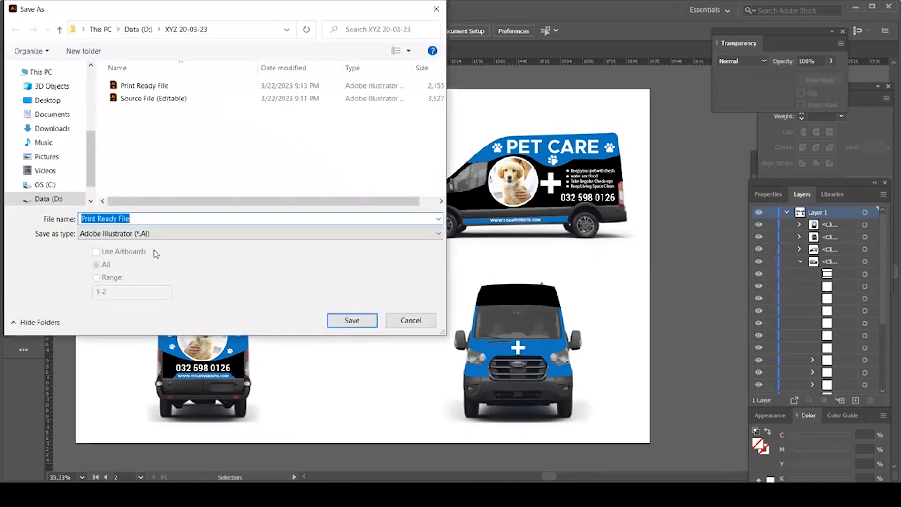
{"action": "left_click", "coordinate": [148, 234]}
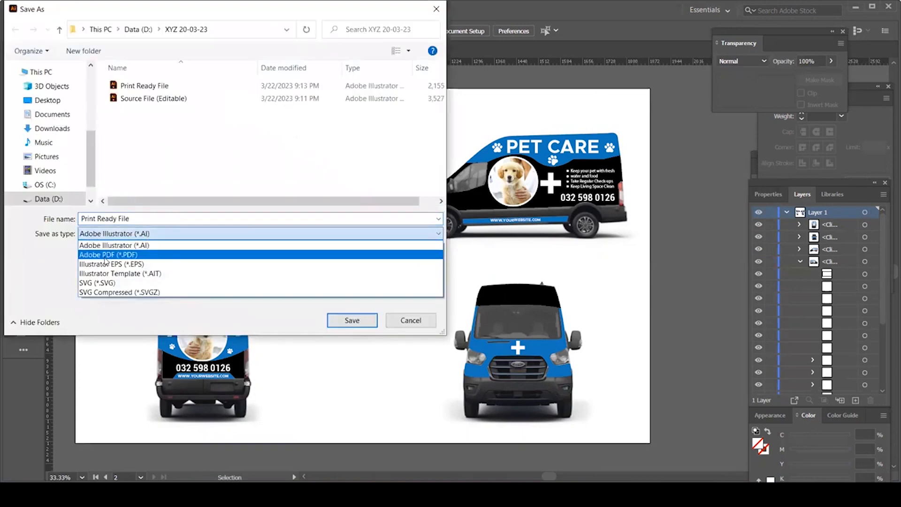
{"action": "left_click", "coordinate": [121, 255]}
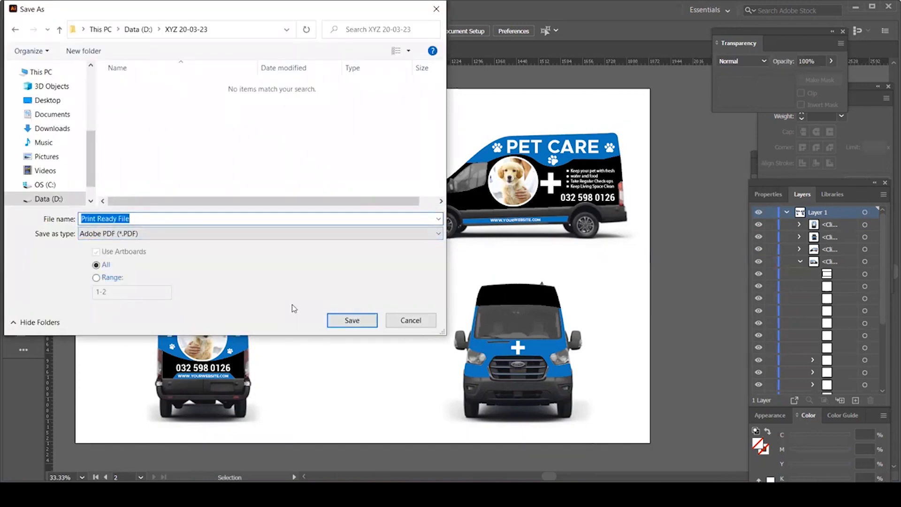
{"action": "type", "text": "PDF"}
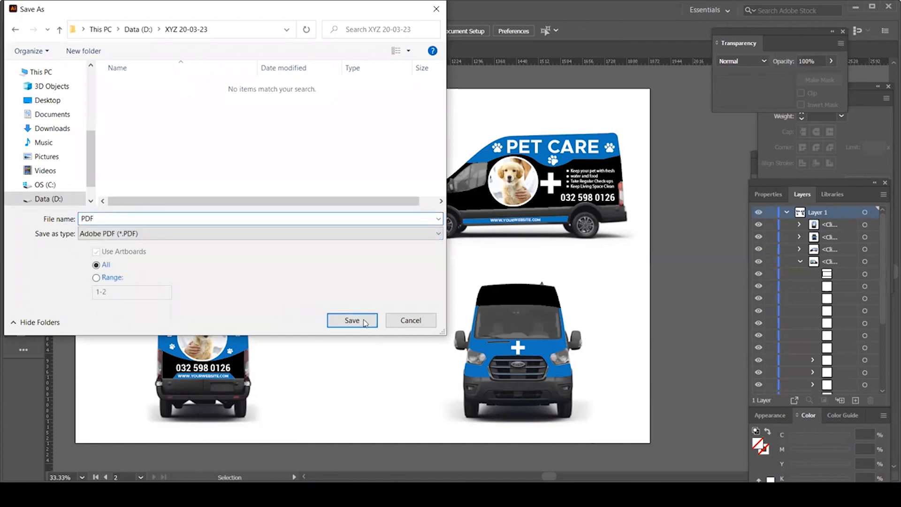
{"action": "left_click", "coordinate": [352, 320]}
Step: Save the layout as an Illustrator EPS file named EPS, using all artboards and the Illustrator 2020 EPS version
{"action": "left_click", "coordinate": [60, 10]}
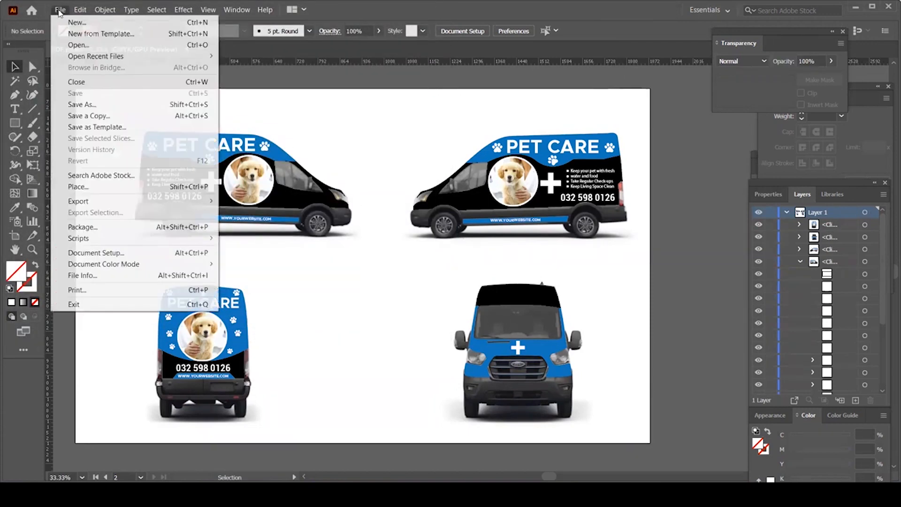
{"action": "left_click", "coordinate": [94, 104]}
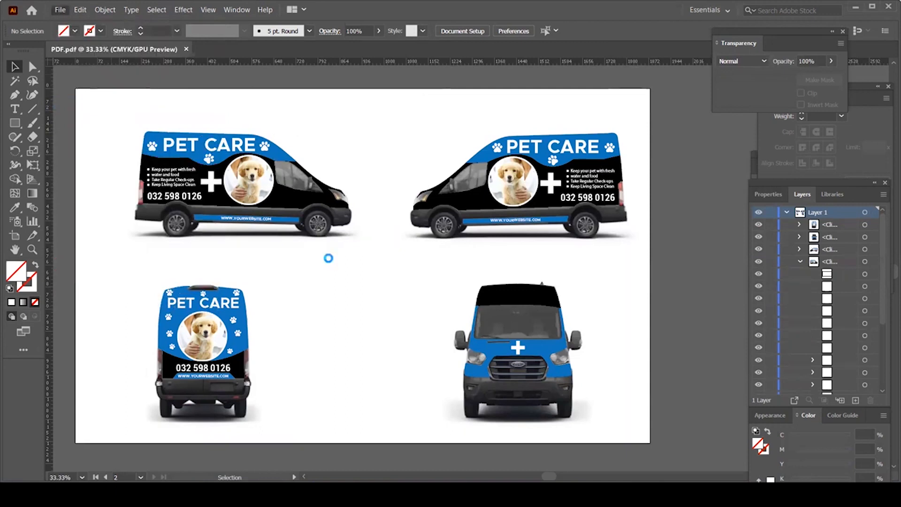
{"action": "left_click", "coordinate": [157, 234]}
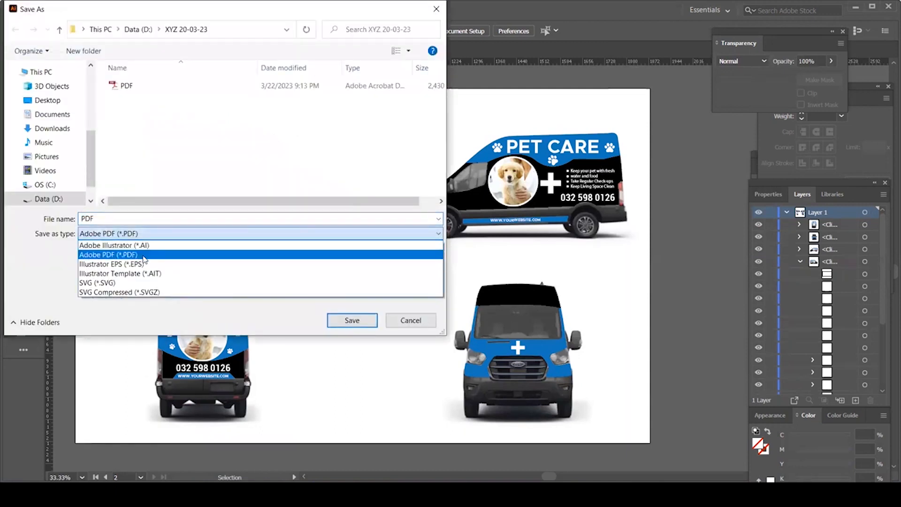
{"action": "left_click", "coordinate": [144, 264]}
{"action": "type", "text": "EPS"}
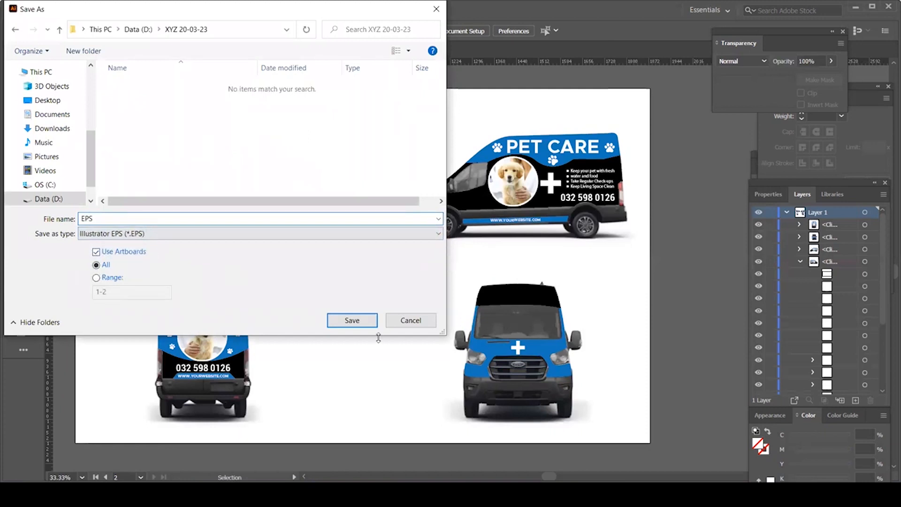
{"action": "left_click", "coordinate": [352, 320]}
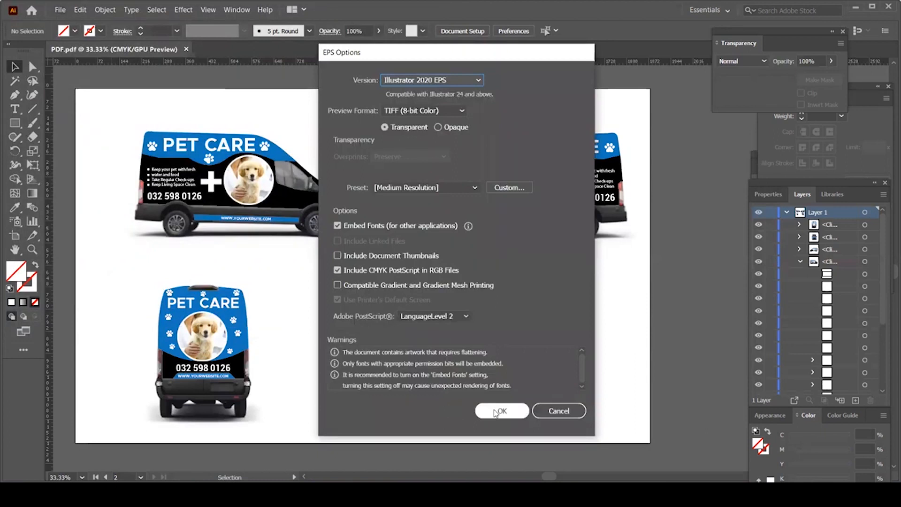
{"action": "key", "text": "Return"}
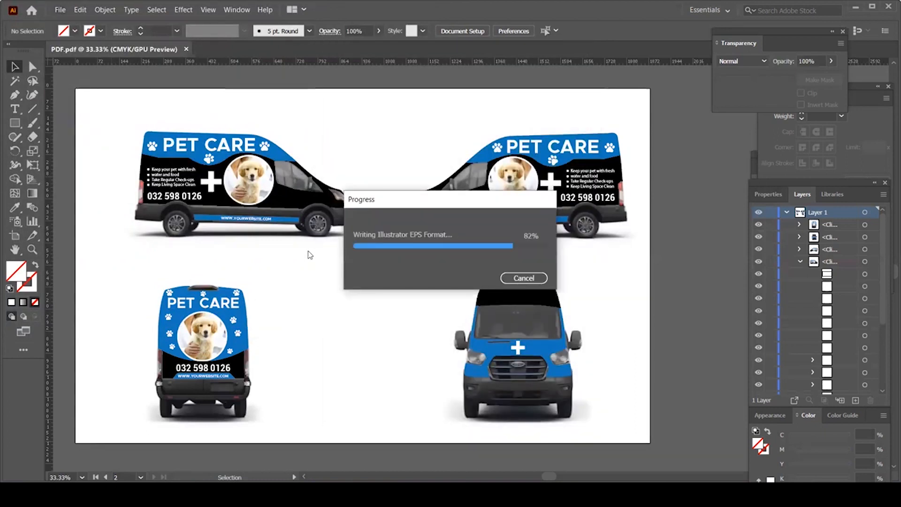
Step: Switch to File Explorer and open the XYZ 20-03-23 folder on the Data (D:) drive to check the saved files
{"action": "left_click", "coordinate": [63, 345]}
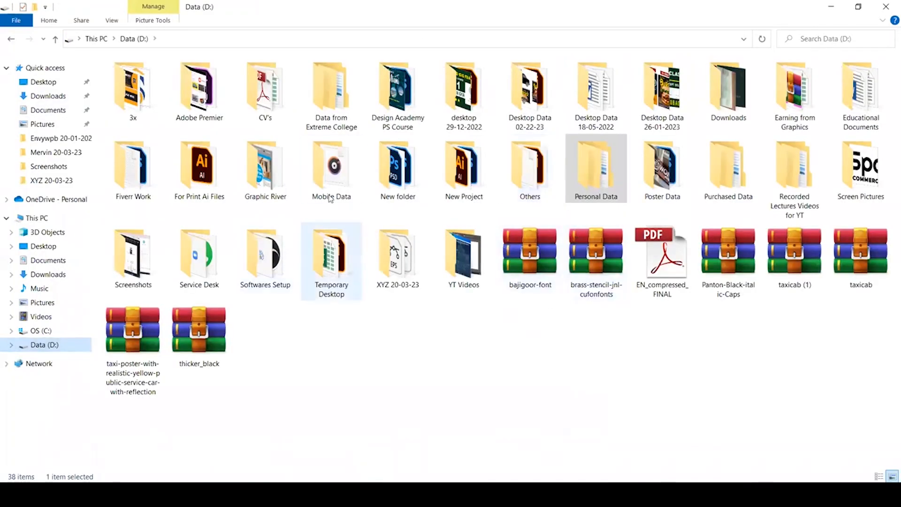
{"action": "left_click", "coordinate": [331, 172]}
{"action": "left_click", "coordinate": [388, 264]}
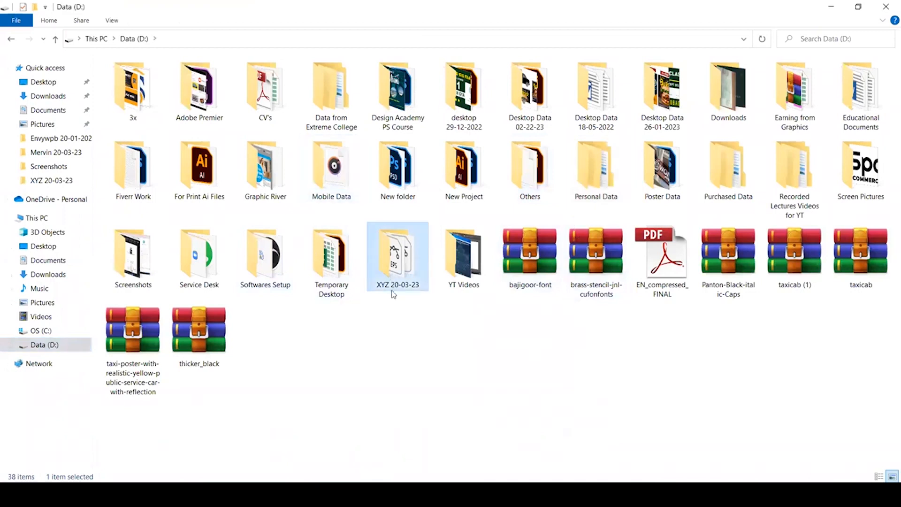
{"action": "double_click", "coordinate": [393, 257]}
{"action": "right_click", "coordinate": [390, 227]}
{"action": "mouse_move", "coordinate": [507, 241]}
{"action": "left_click", "coordinate": [535, 245]}
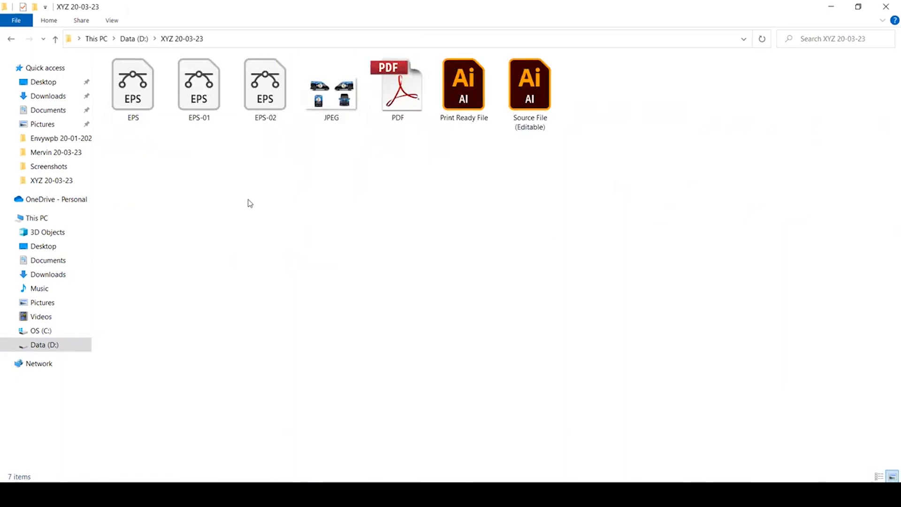
{"action": "left_click", "coordinate": [538, 114]}
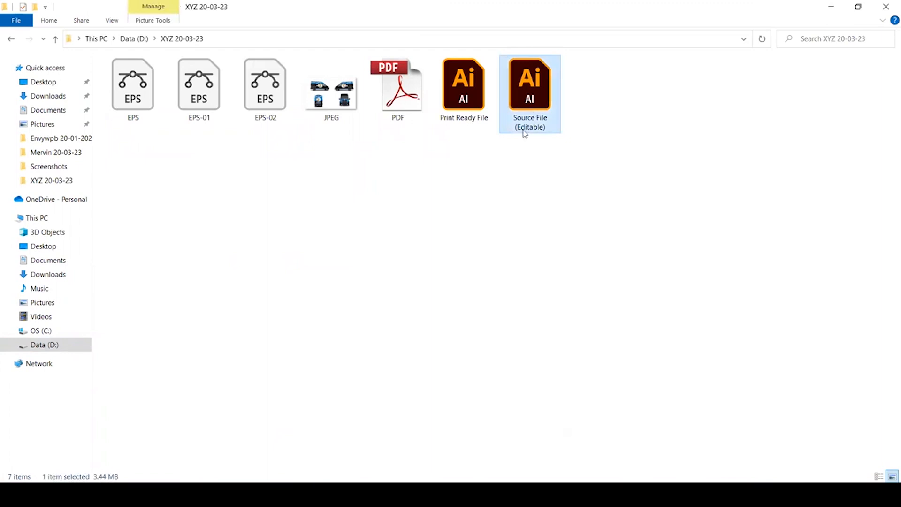
{"action": "left_click_drag", "start_coordinate": [457, 147], "coordinate": [129, 91]}
{"action": "left_click", "coordinate": [373, 224]}
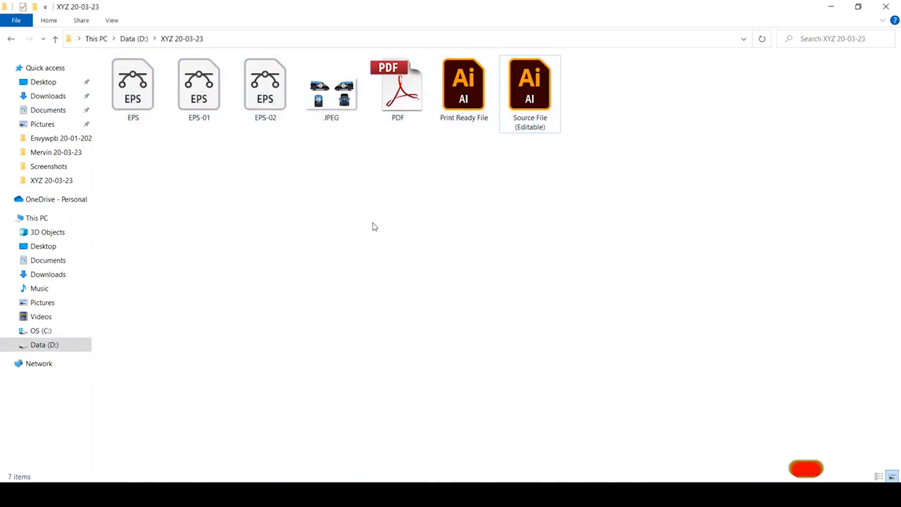
Step: Compress the Print Ready File, PDF, JPEG and three EPS files into one zipped folder, leaving out Source File (Editable)
{"action": "left_click", "coordinate": [447, 87]}
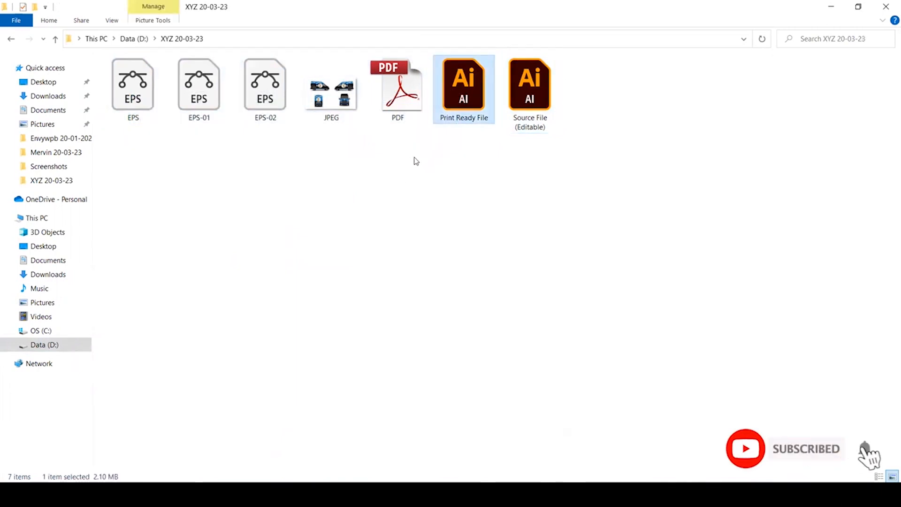
{"action": "left_click", "coordinate": [401, 115], "text": "ctrl"}
{"action": "left_click", "coordinate": [330, 107], "text": "ctrl"}
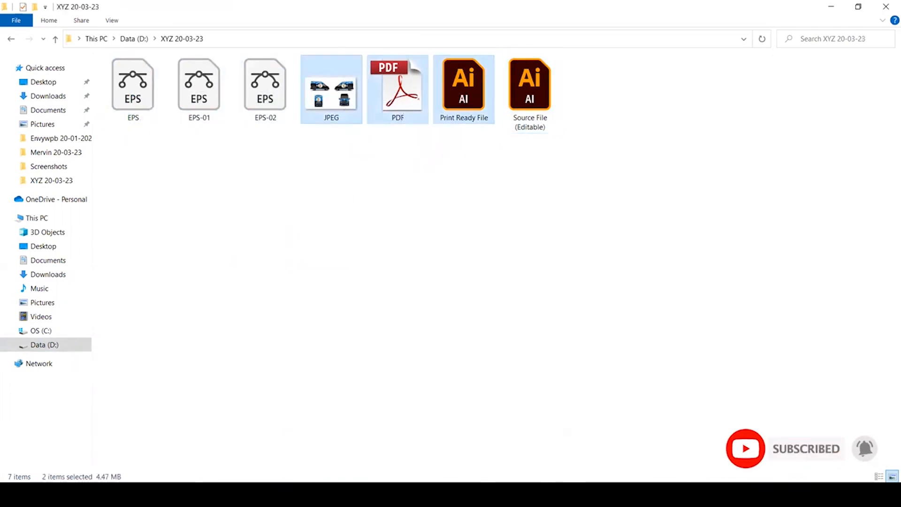
{"action": "left_click", "coordinate": [209, 121], "text": "ctrl"}
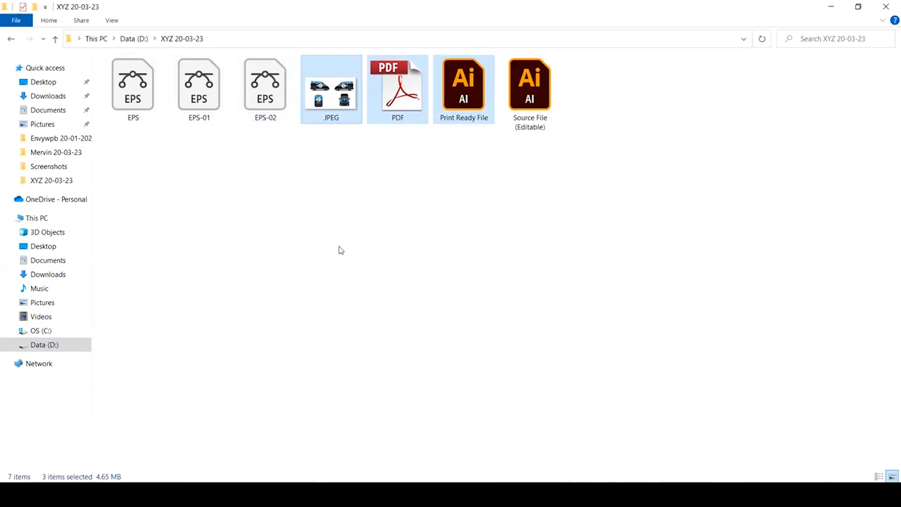
{"action": "left_click", "coordinate": [277, 106], "text": "ctrl"}
{"action": "left_click", "coordinate": [200, 104], "text": "ctrl"}
{"action": "left_click", "coordinate": [143, 107], "text": "ctrl"}
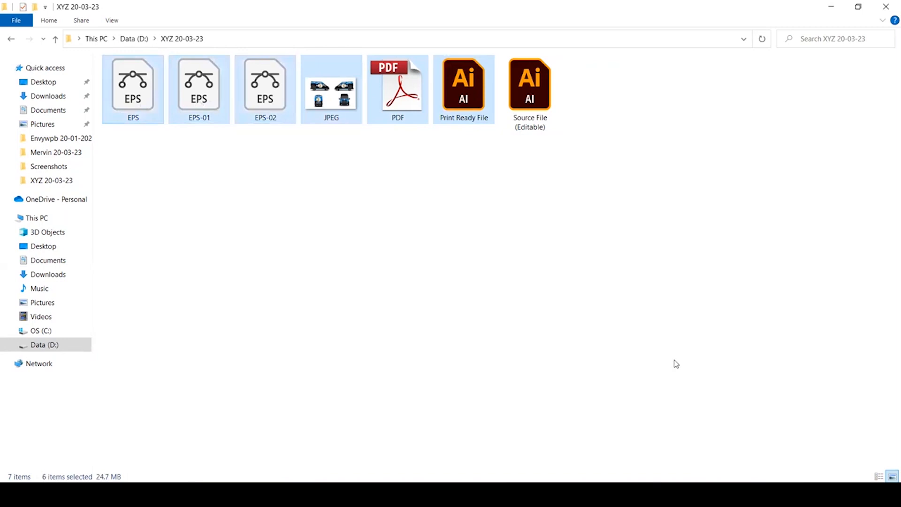
{"action": "right_click", "coordinate": [278, 97]}
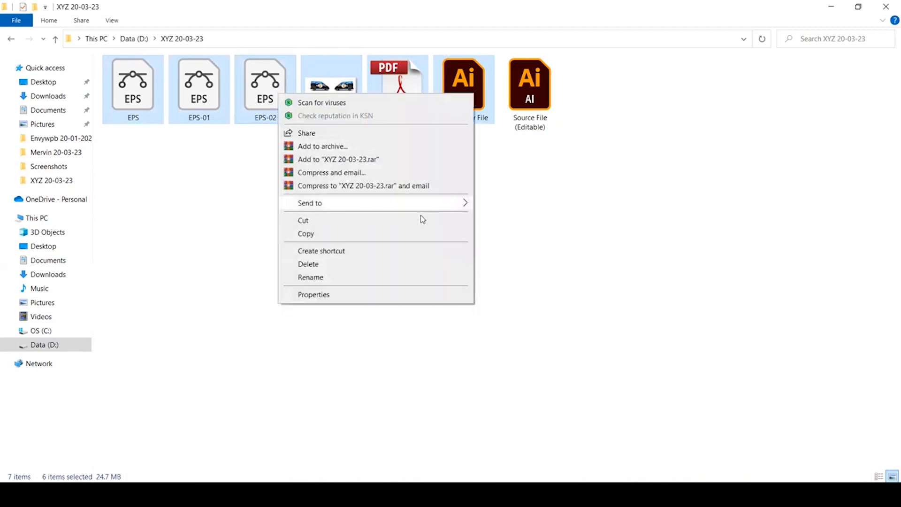
{"action": "mouse_move", "coordinate": [431, 209]}
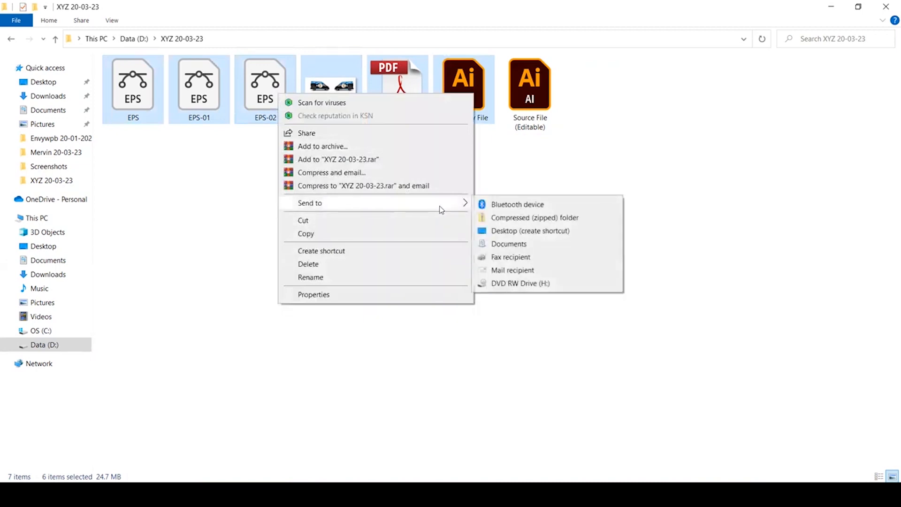
{"action": "left_click", "coordinate": [526, 220]}
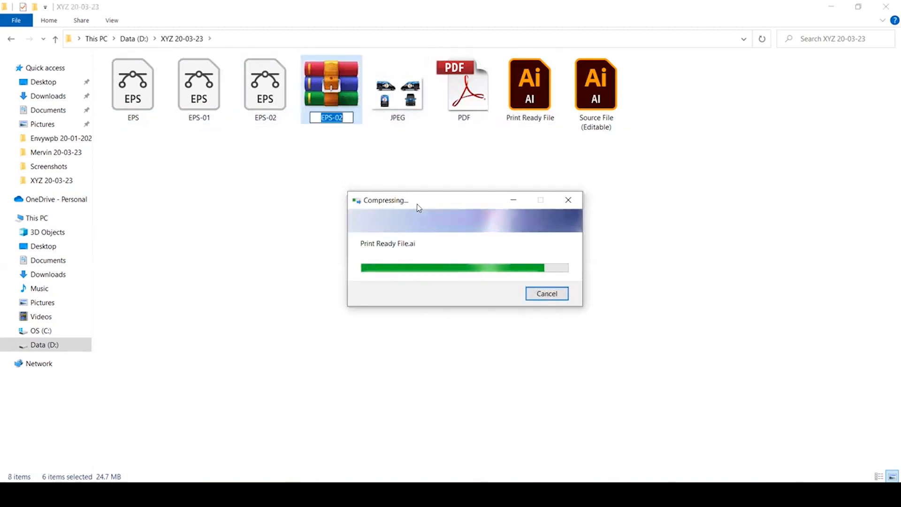
Step: Name the new zipped folder Final Files
{"action": "type", "text": "final"}
{"action": "key", "text": "BackSpace"}
{"action": "key", "text": "BackSpace"}
{"action": "key", "text": "BackSpace"}
{"action": "key", "text": "BackSpace"}
{"action": "key", "text": "BackSpace"}
{"action": "type", "text": "Final Files"}
{"action": "key", "text": "Return"}
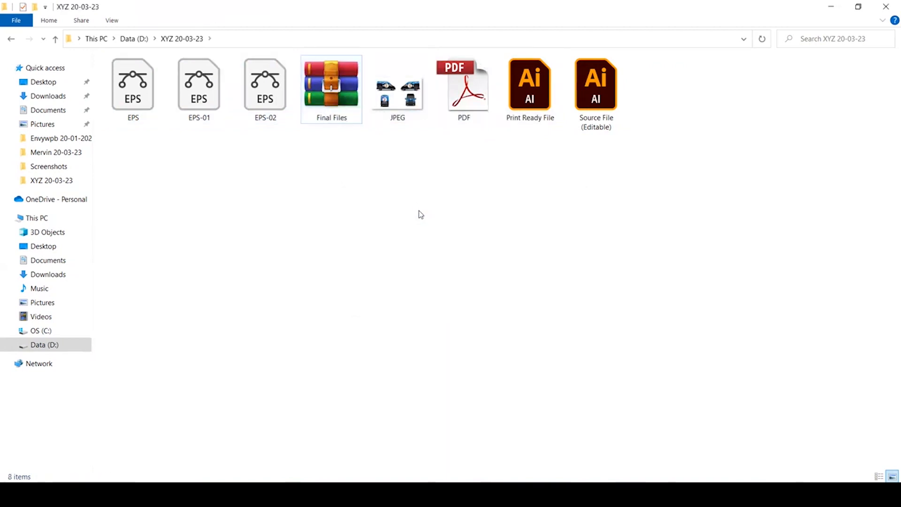
{"action": "left_click_drag", "start_coordinate": [332, 81], "coordinate": [432, 269]}
{"action": "left_click", "coordinate": [348, 165]}
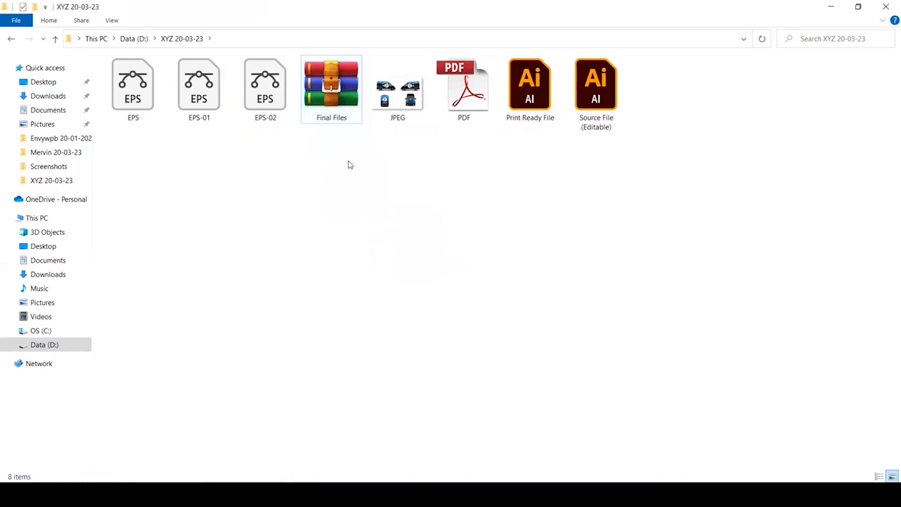